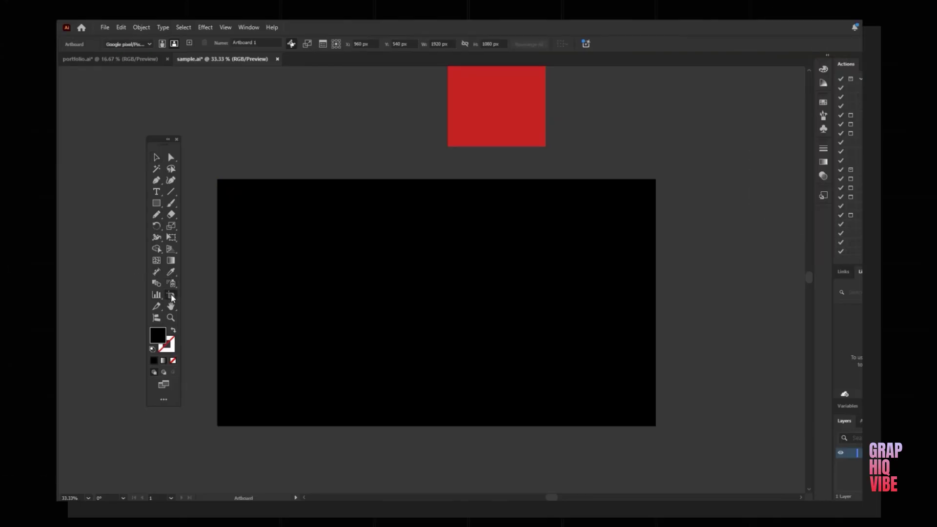
left_click(171, 296)
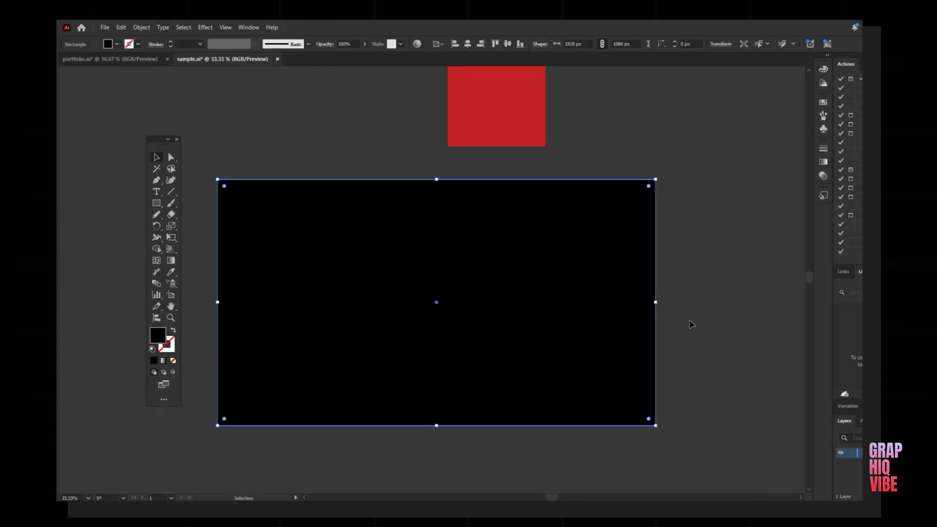
Add the text PORTFOLIO in Metropolis Black above the black rectangle.
left_click(692, 325)
left_click(156, 191)
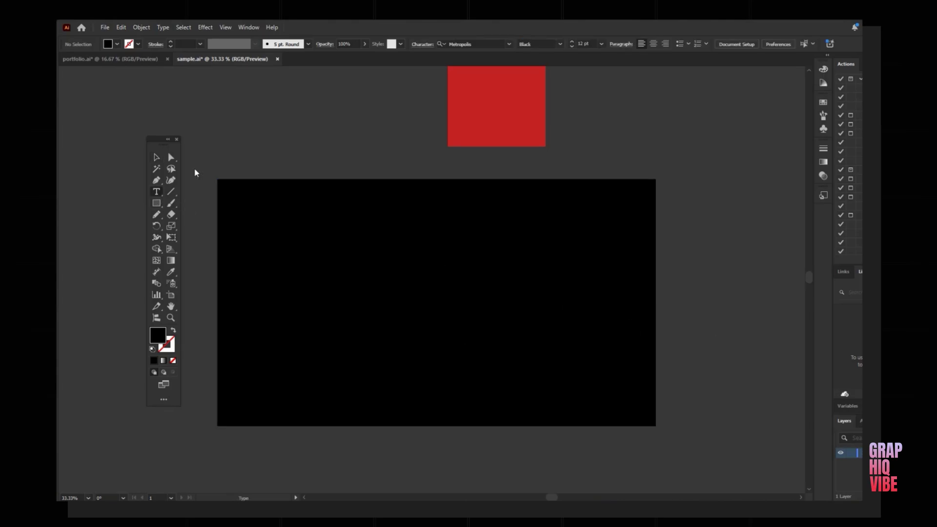
left_click(274, 143)
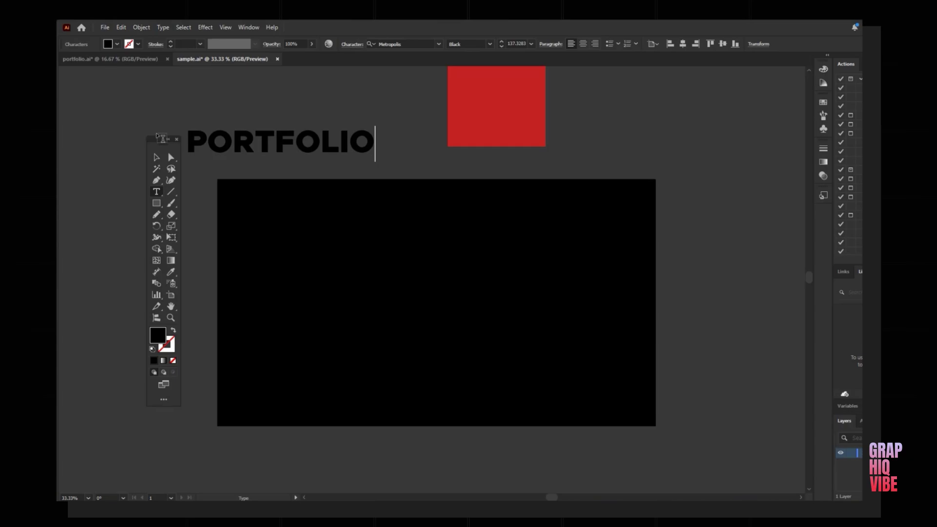
Recolor the PORTFOLIO text with the red sampled from the red square using the Eyedropper.
left_click(156, 157)
left_click(170, 271)
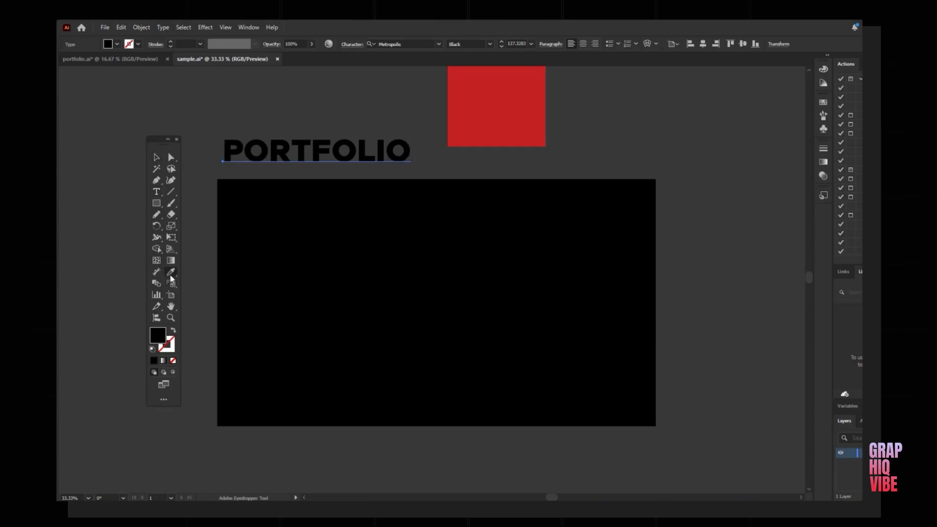
scroll(485, 137, "up", 1)
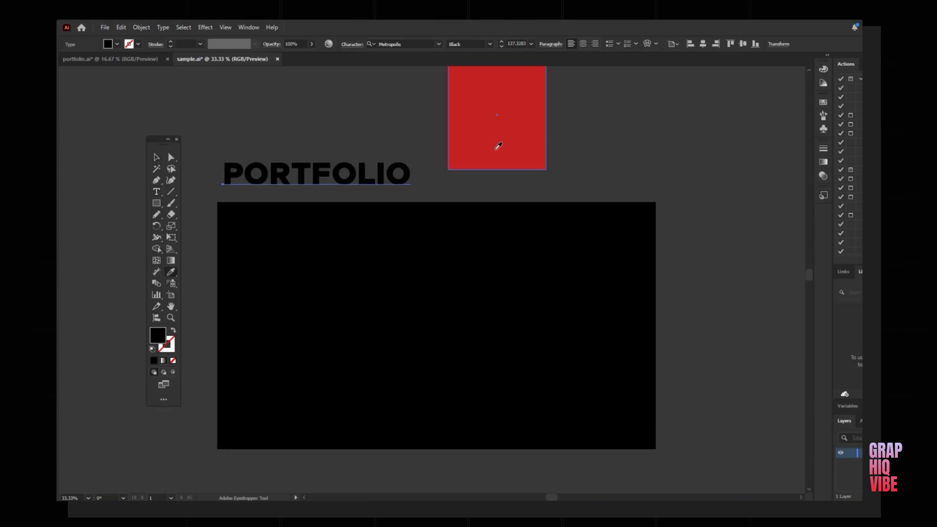
scroll(498, 146, "up", 1)
left_click(502, 167)
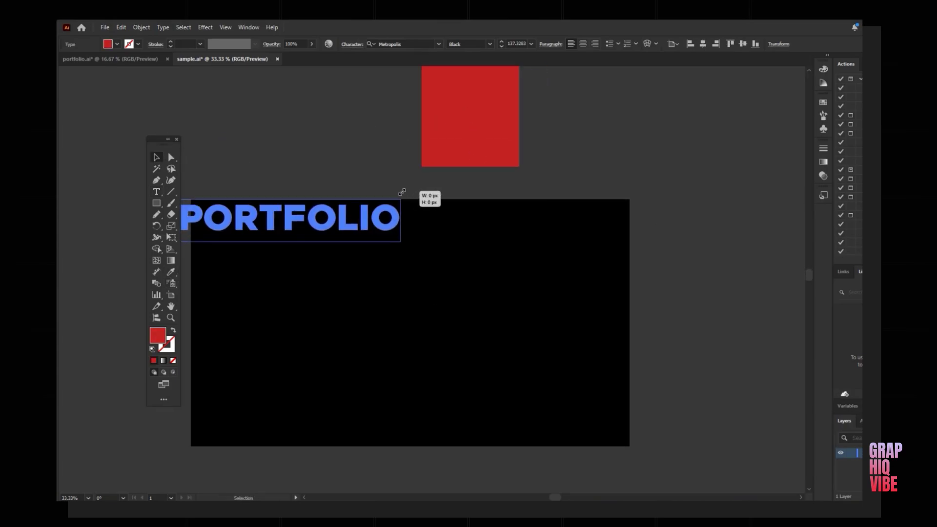
Enlarge the red PORTFOLIO text and place it in the upper-left corner of the black rectangle.
left_click_drag(402, 190, 419, 187)
left_click_drag(364, 161, 439, 163)
left_click_drag(430, 223, 457, 226)
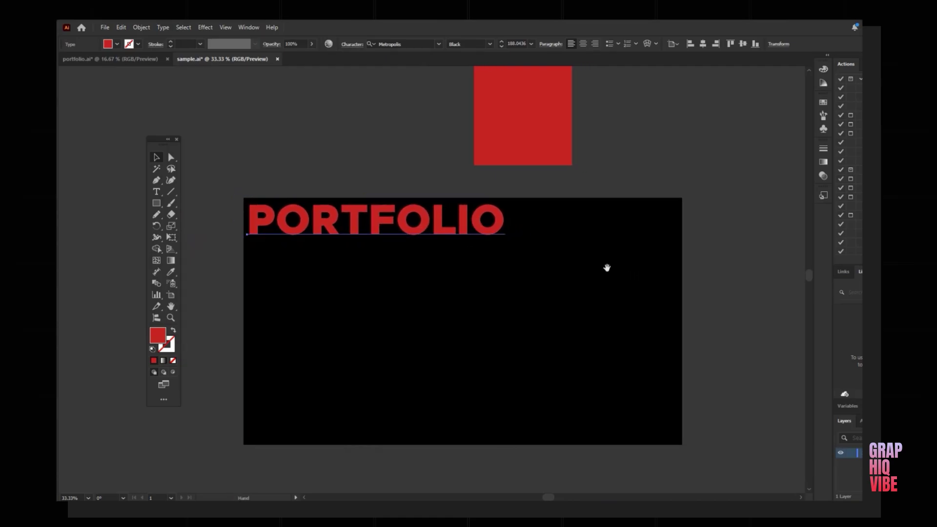
Duplicate the PORTFOLIO text to its right on the same baseline and group the two words.
left_click_drag(415, 237, 676, 237)
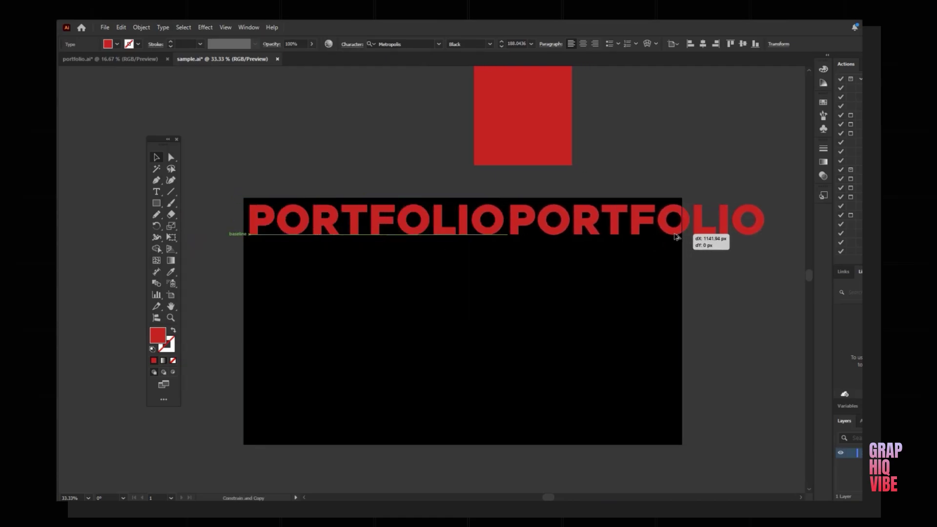
left_click_drag(676, 237, 679, 236)
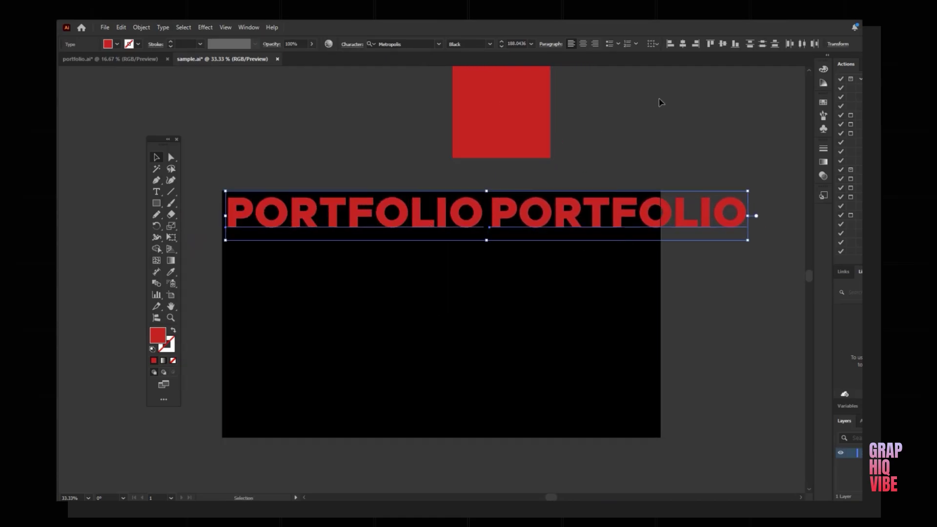
key("ctrl+g")
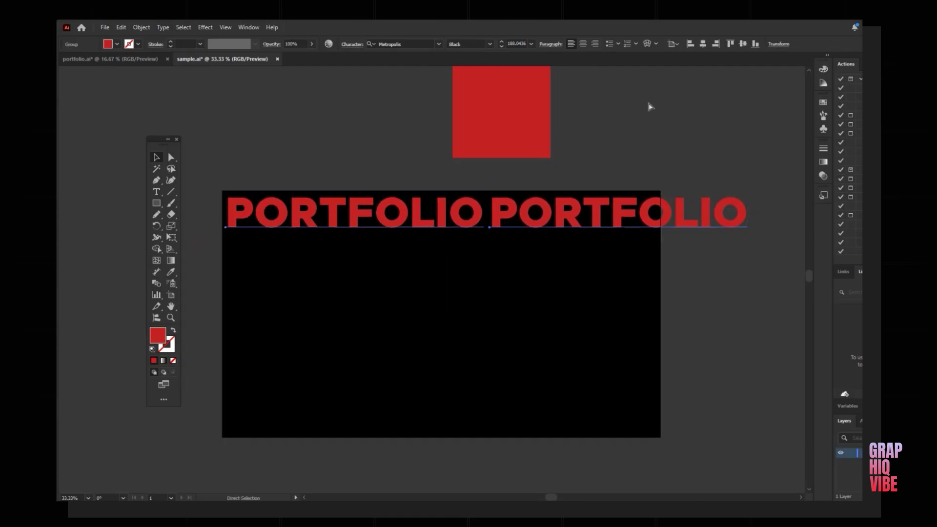
Duplicate the PORTFOLIO row directly below and change the copy's fill to a darker red.
left_click_drag(525, 215, 526, 254)
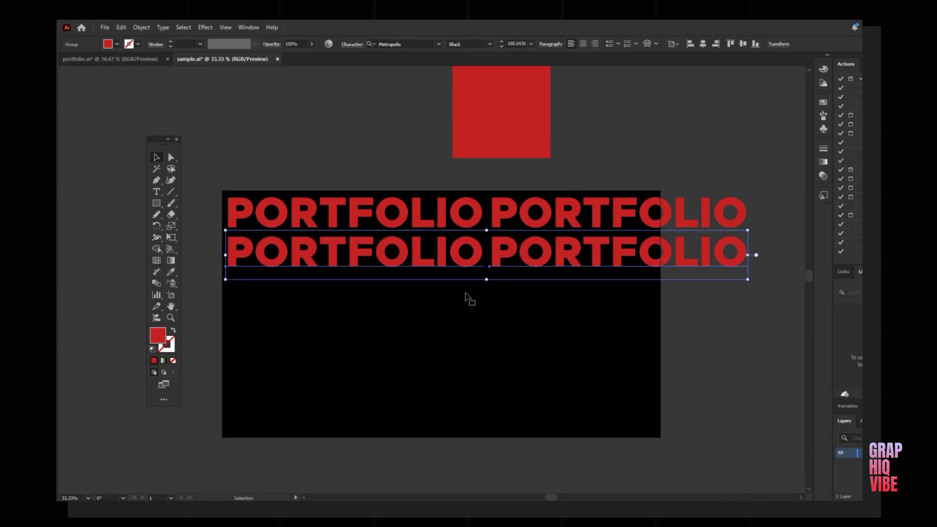
double_click(157, 336)
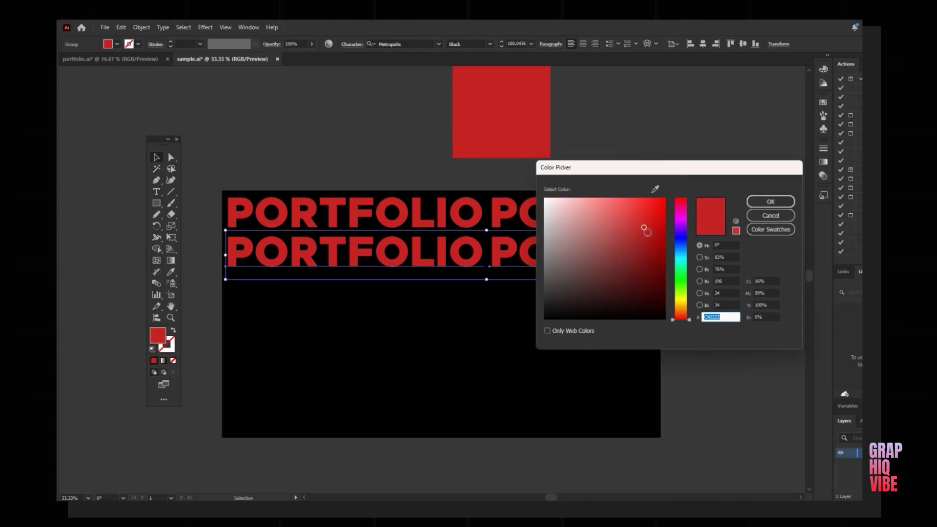
left_click_drag(645, 229, 652, 257)
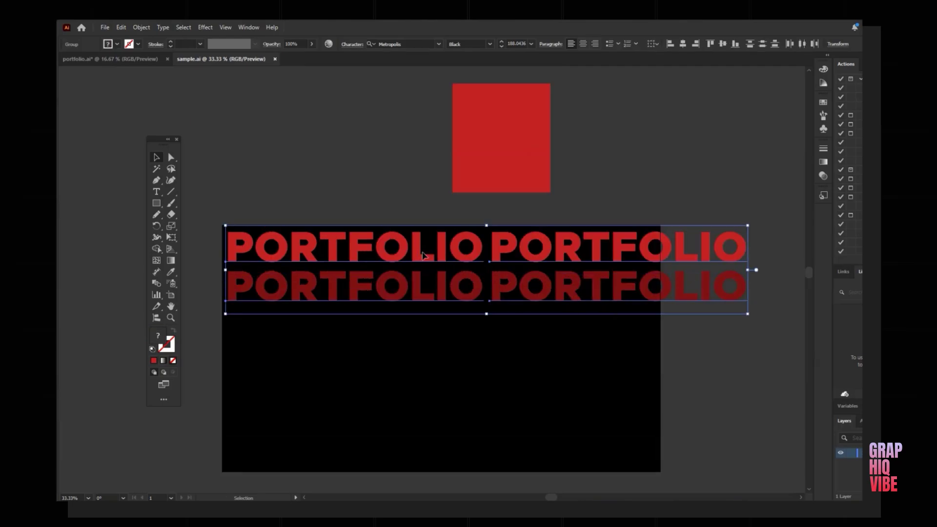
Repeat the bright and dark row pair downward until there are eight rows, and group all the rows.
left_click_drag(423, 255, 418, 332)
scroll(423, 254, "down", 2)
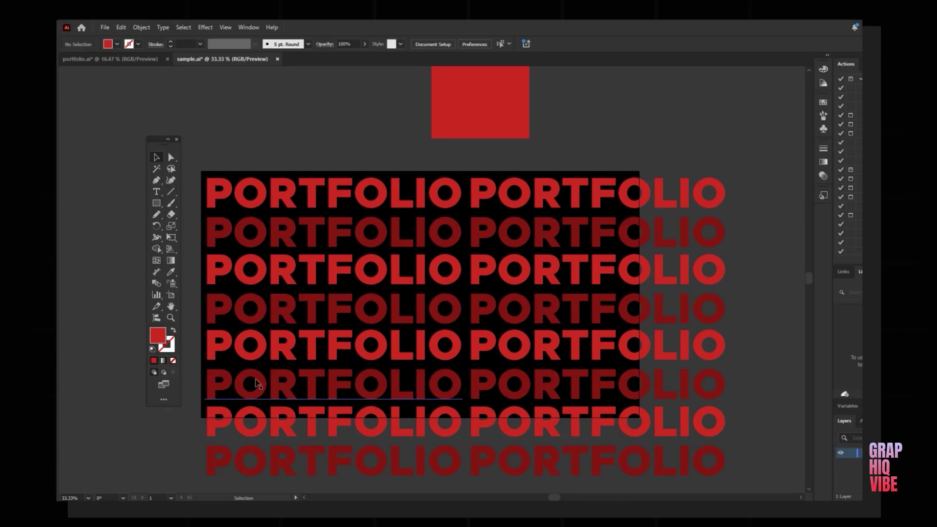
left_click_drag(751, 133, 700, 222)
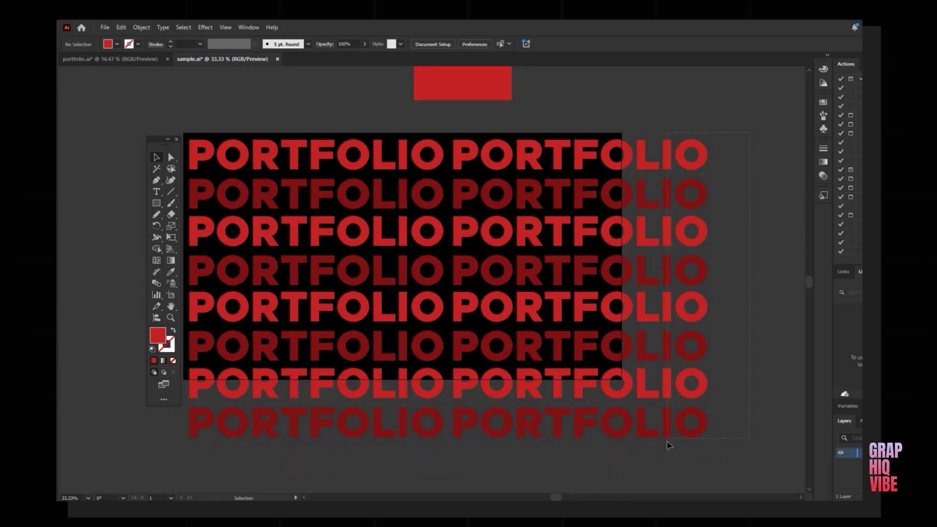
left_click_drag(659, 463, 663, 430)
right_click(656, 320)
left_click(683, 175)
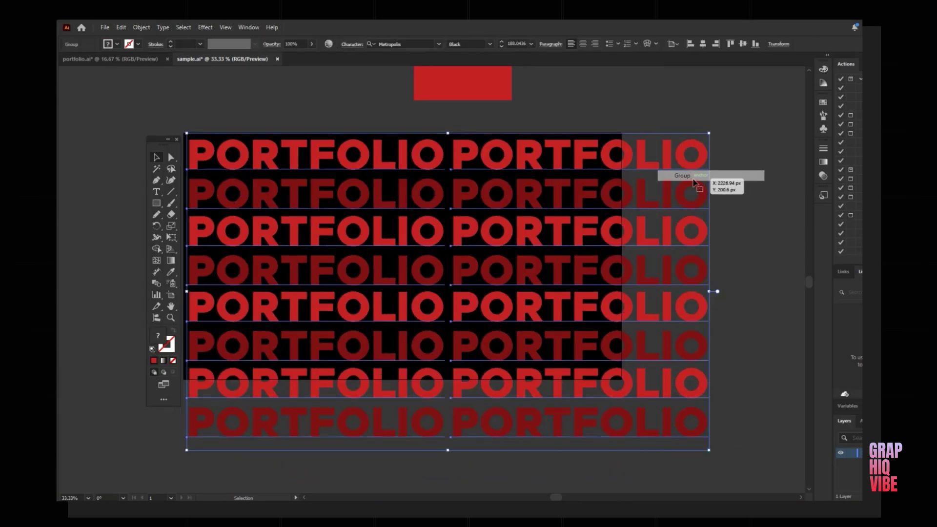
Draw a rectangle of about 1920 × 1081 px over the text rows, matching the black background's edges.
left_click_drag(445, 285, 476, 297)
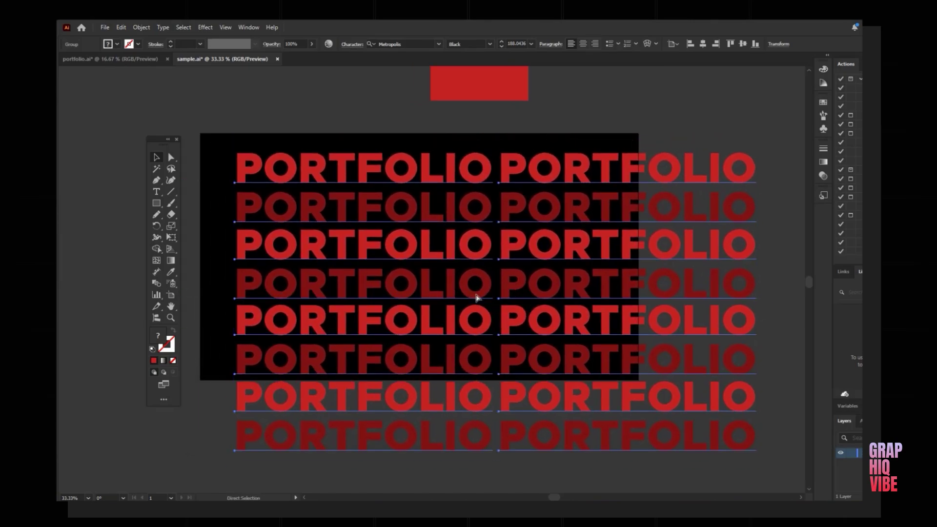
key("ctrl+z")
left_click(781, 284)
key("m")
left_click_drag(200, 134, 638, 380)
key("v")
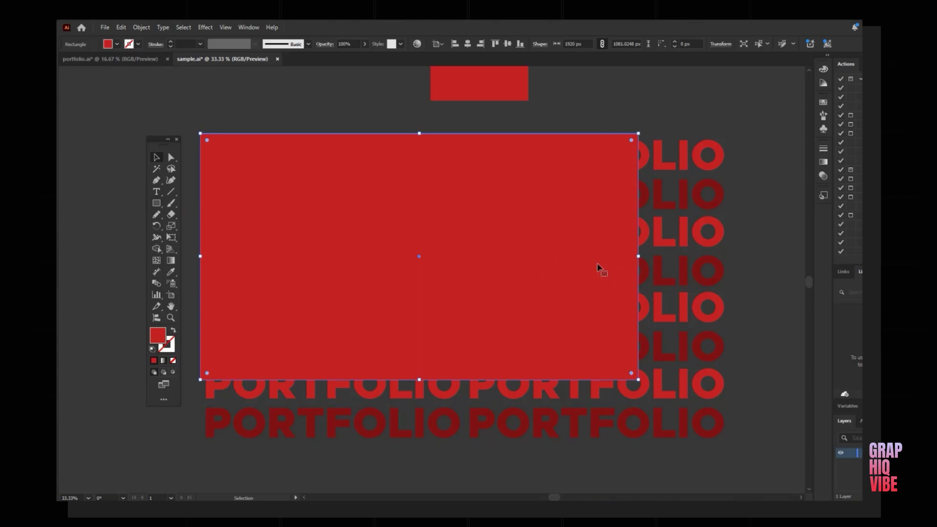
Make a clipping mask from the new rectangle and the grouped PORTFOLIO rows.
left_click(693, 276, "shift")
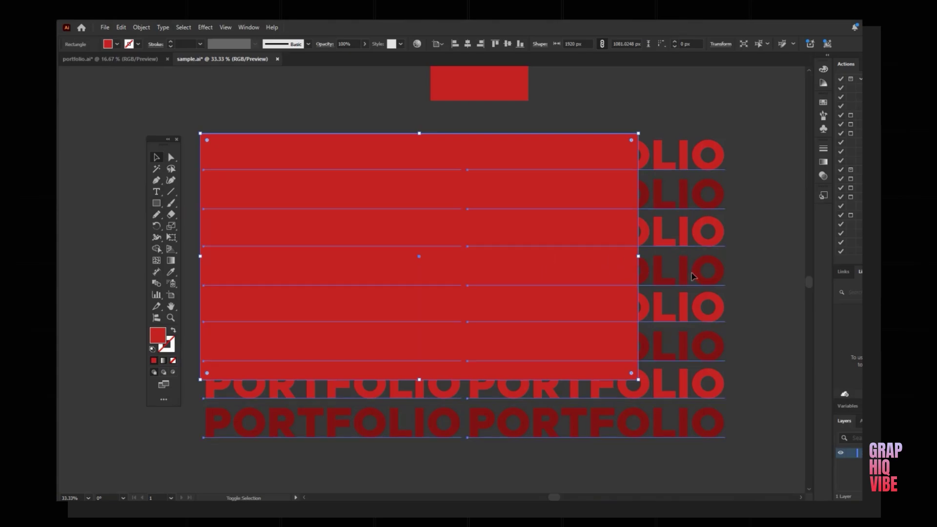
right_click(628, 269)
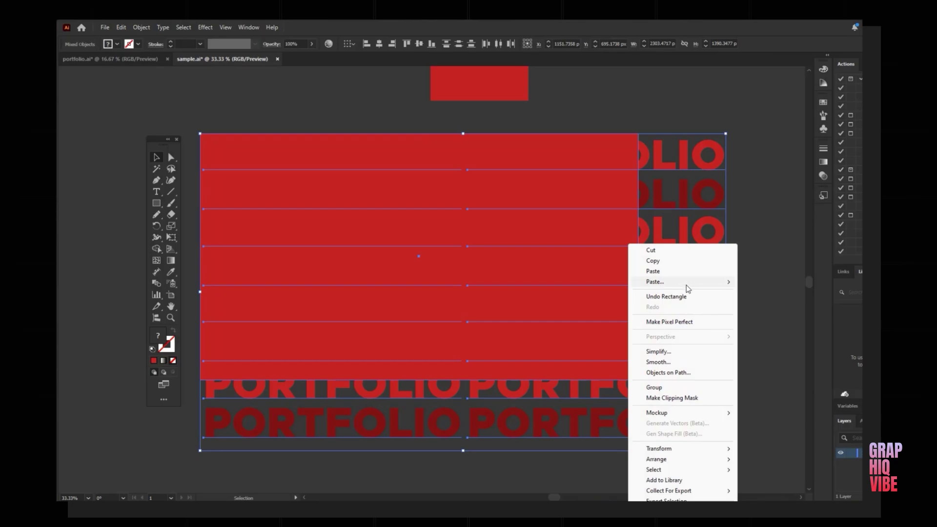
left_click(694, 399)
left_click(727, 309)
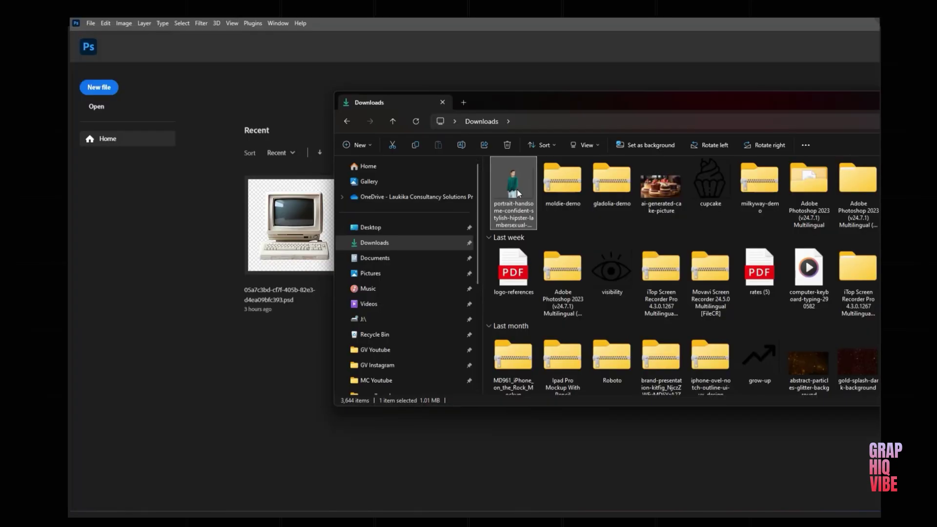
Switch to Photoshop, open the green-sweater portrait image from Downloads, and add a Black & White adjustment layer above it.
left_click_drag(517, 189, 216, 325)
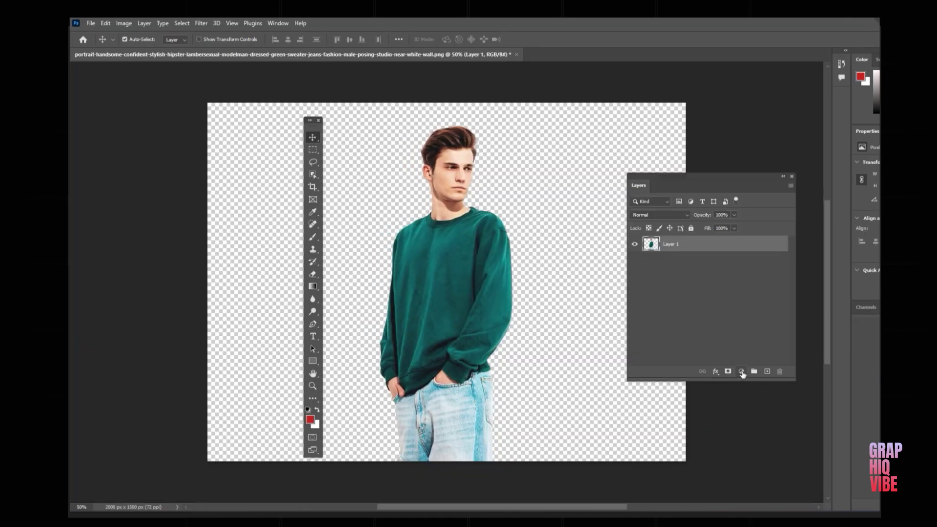
left_click(742, 371)
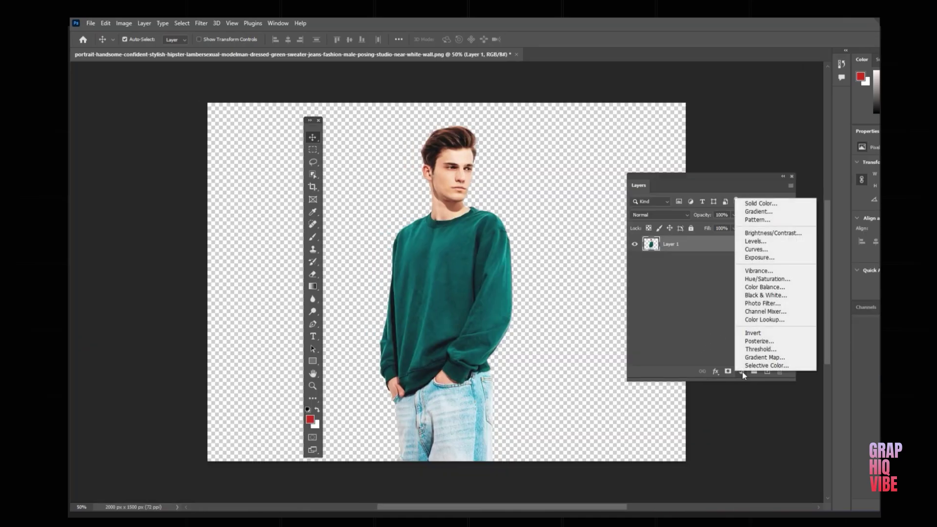
left_click(775, 295)
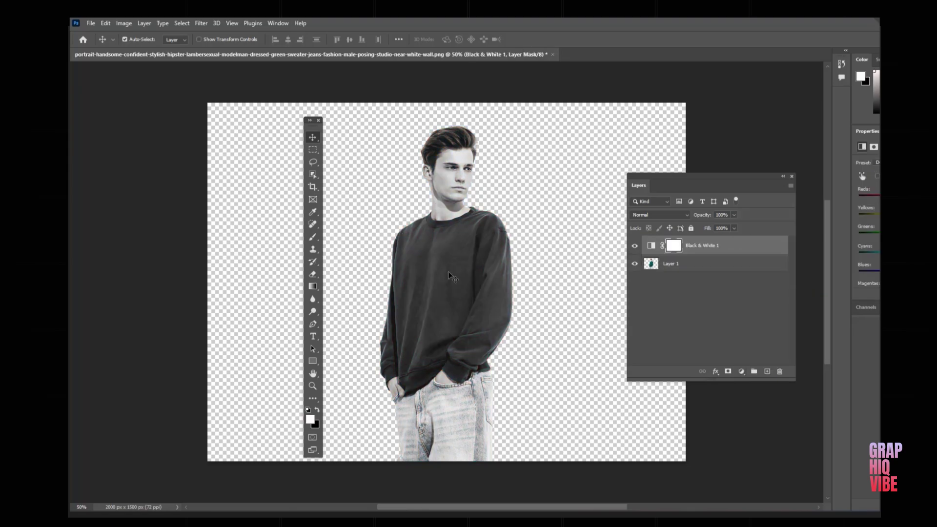
left_click(712, 254)
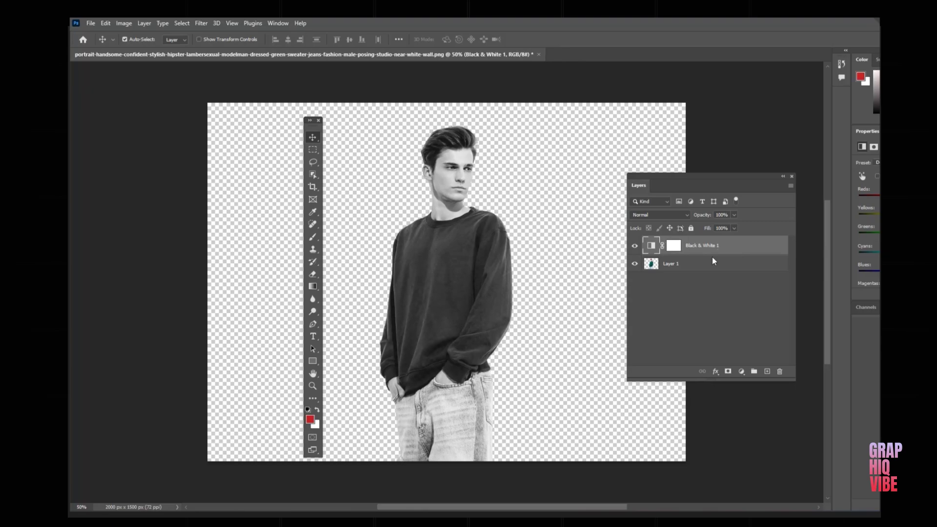
Apply the Add Noise filter to the portrait's Layer 1 with an amount of about 36% and Uniform distribution.
left_click(707, 265)
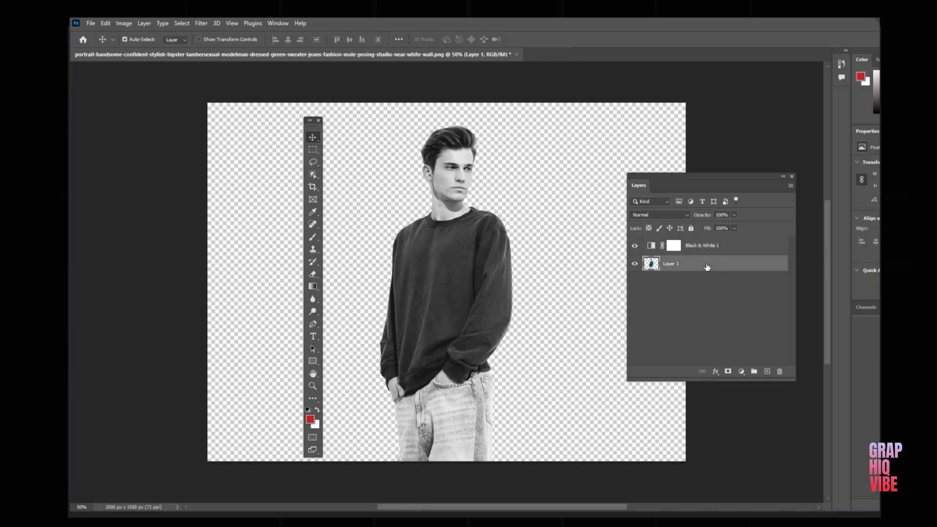
left_click(201, 23)
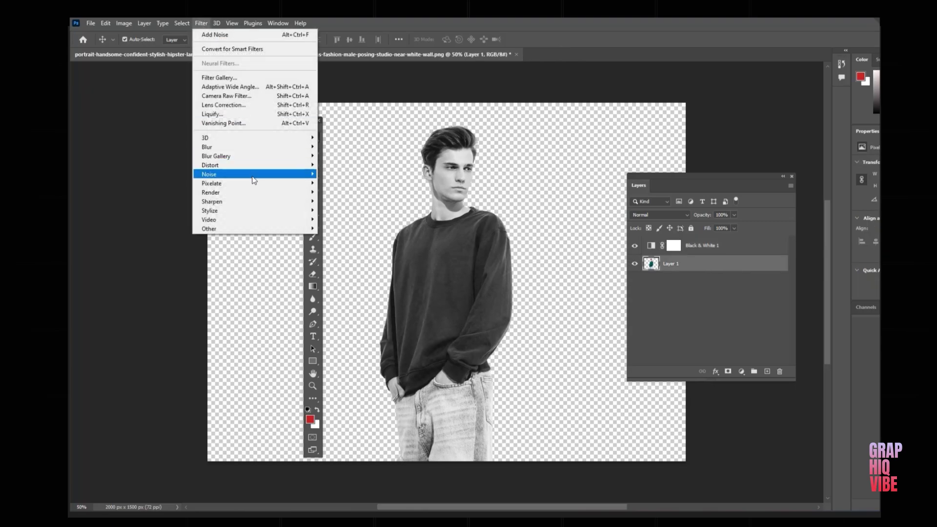
mouse_move(255, 176)
left_click(353, 173)
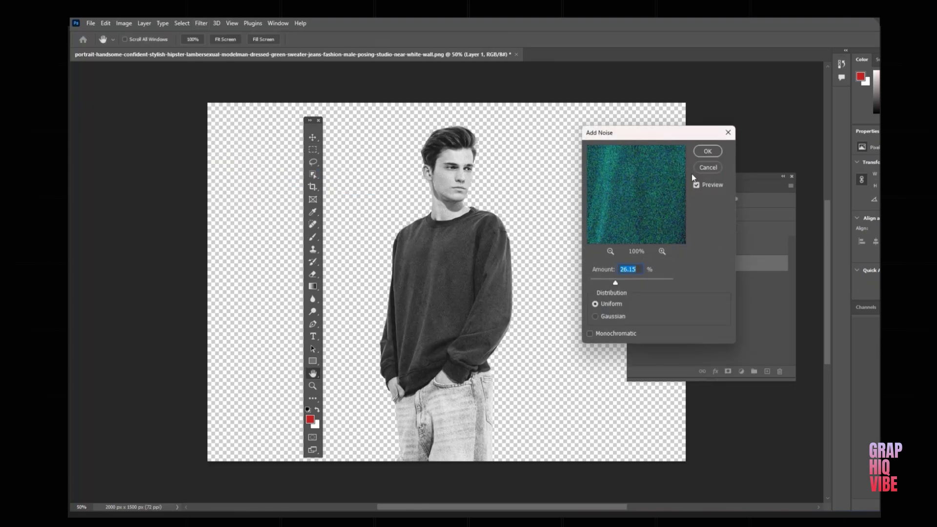
left_click_drag(630, 134, 637, 135)
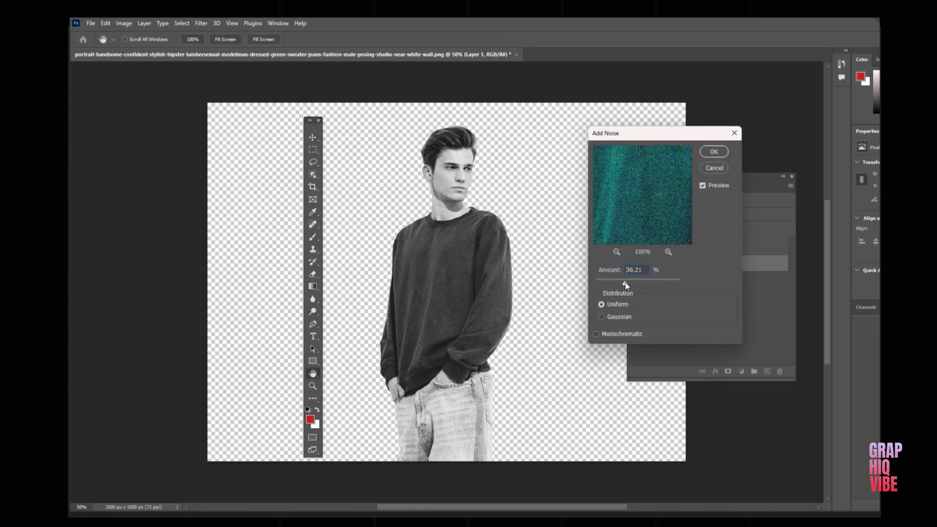
left_click_drag(624, 283, 626, 284)
left_click(714, 151)
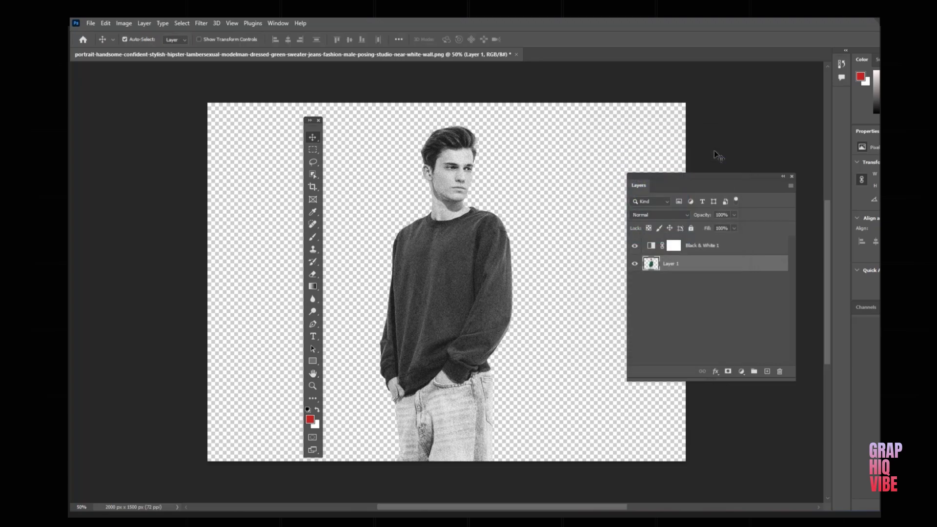
Add a new layer above the Black & White adjustment and use c42222 as the foreground color.
left_click(739, 249)
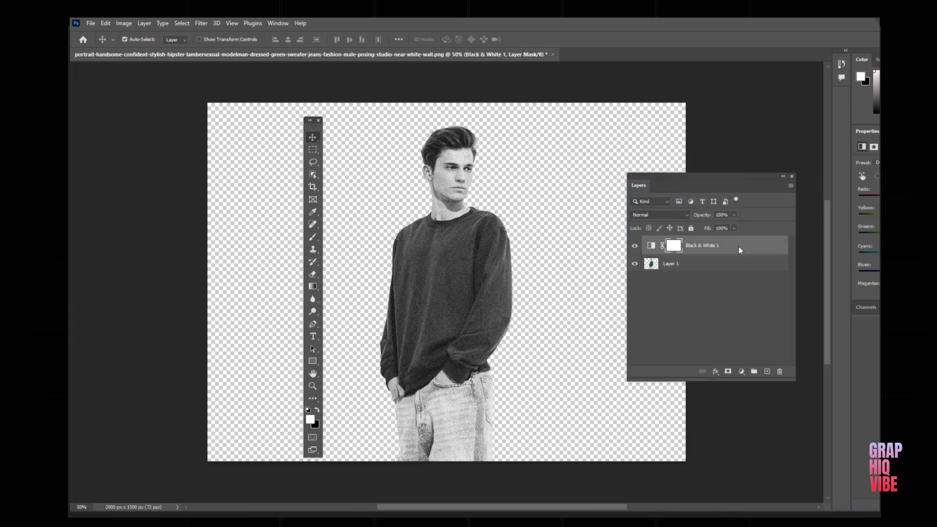
left_click(767, 372)
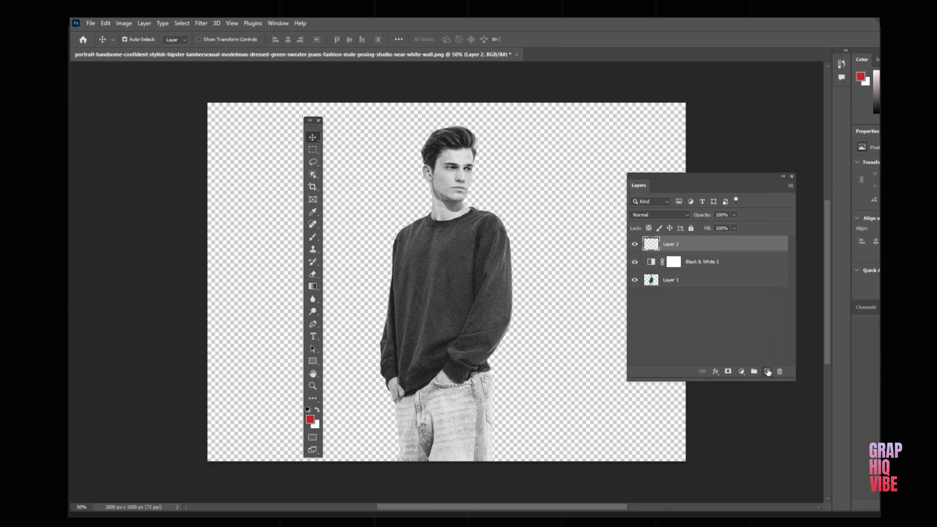
left_click(311, 421)
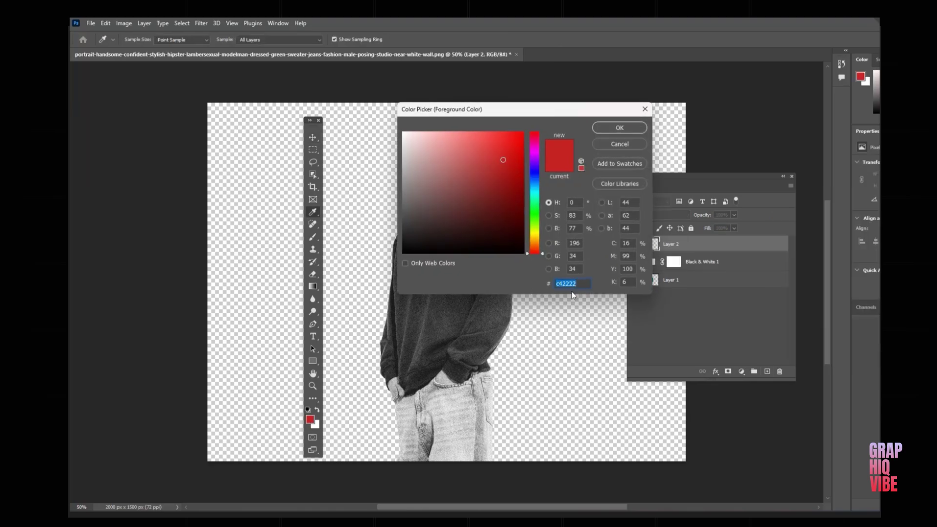
left_click_drag(581, 285, 550, 283)
left_click(620, 128)
Choose the Brush tool with a soft round 432 px tip at 0% hardness.
key("b")
left_click(138, 40)
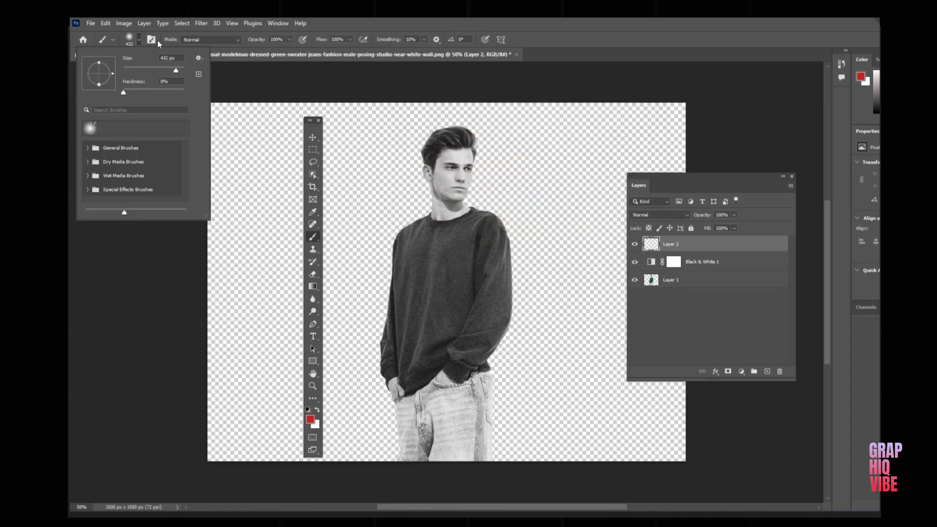
left_click(136, 41)
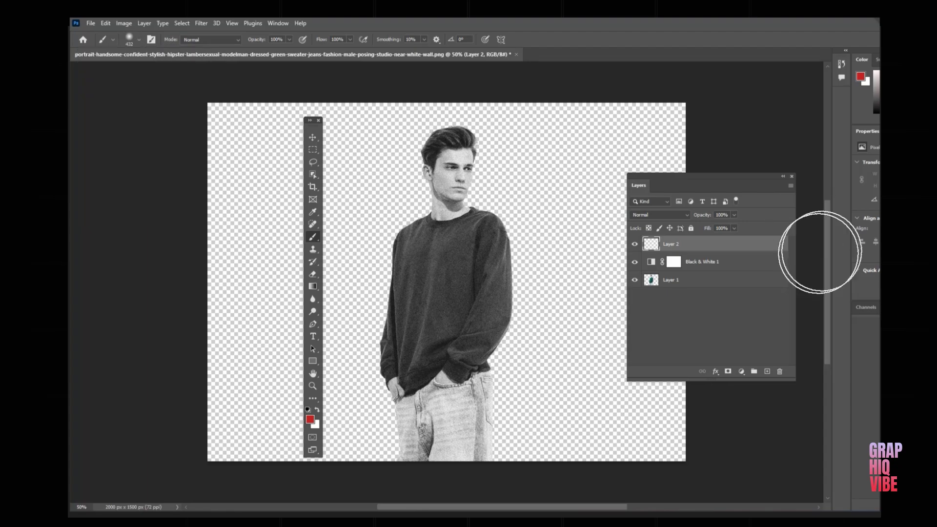
Clip the new layer to the adjustment below and paint a soft red glow along both sides of the man.
left_click(723, 250, "alt")
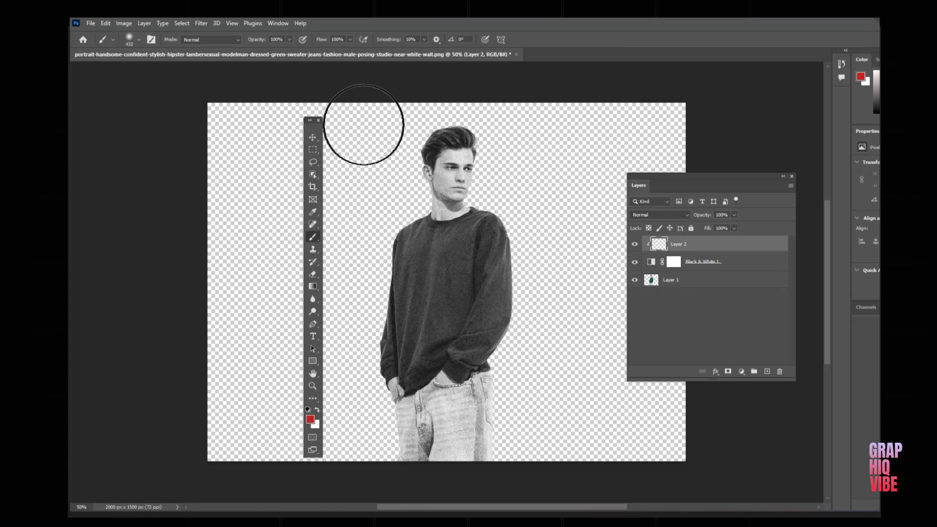
mouse_move(366, 115)
left_mouse_down()
mouse_move(367, 187)
mouse_move(383, 191)
mouse_move(345, 232)
mouse_move(364, 218)
mouse_move(343, 286)
mouse_move(349, 298)
mouse_move(352, 271)
mouse_move(334, 381)
mouse_move(355, 468)
mouse_move(331, 330)
mouse_move(349, 295)
mouse_move(331, 298)
mouse_move(406, 108)
mouse_move(384, 193)
mouse_move(379, 155)
left_mouse_up()
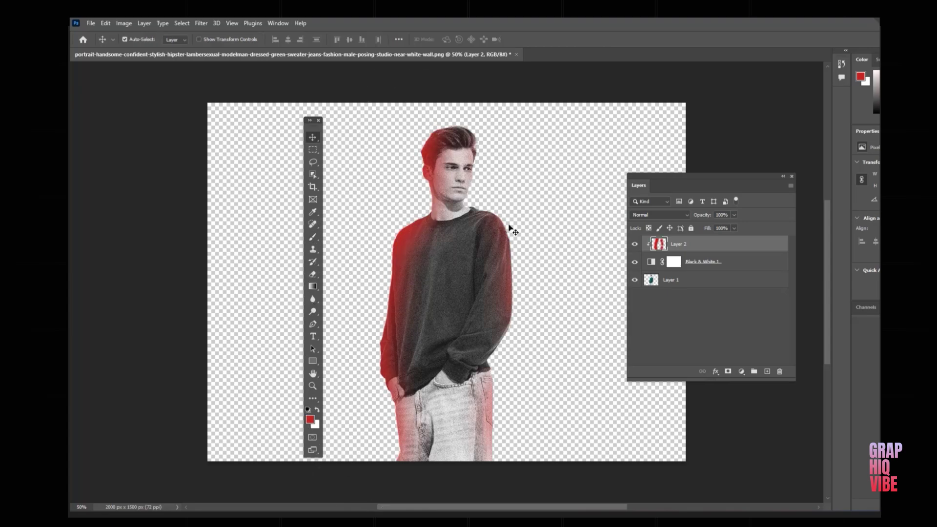
Export the red-lit portrait cutout as a PNG named image in the V2 portfolio folder.
left_click(90, 23)
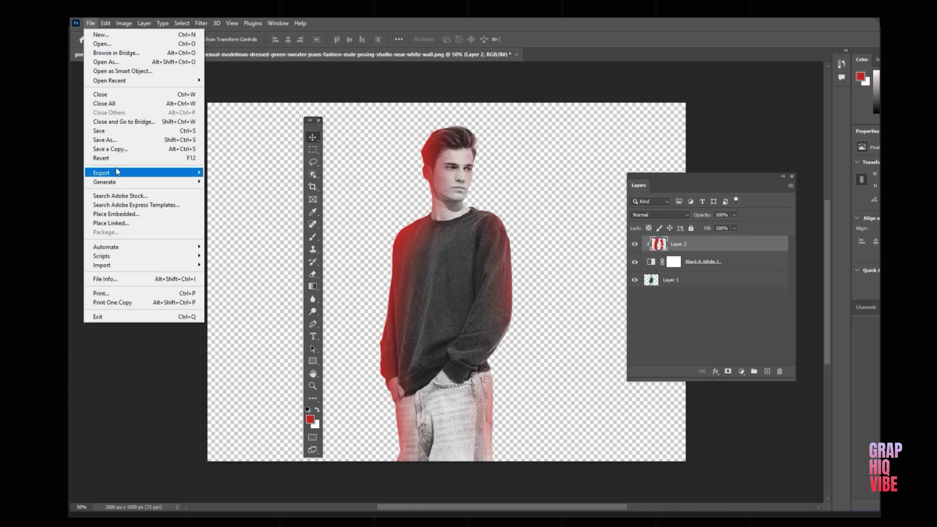
mouse_move(147, 176)
left_click(293, 173)
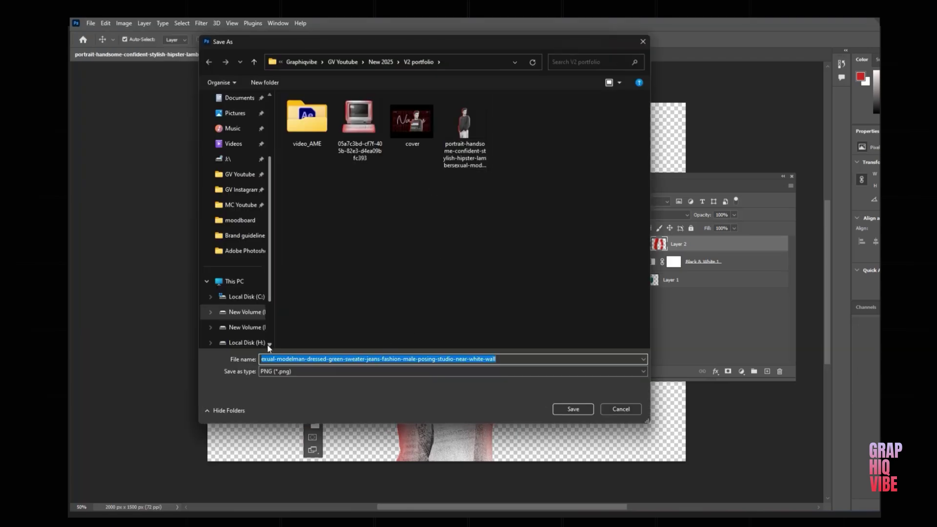
type("image")
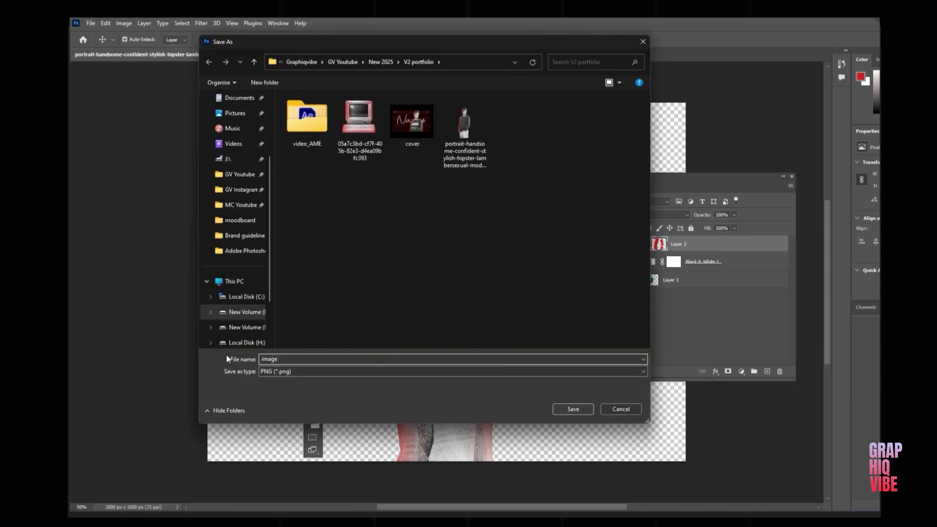
left_click(573, 409)
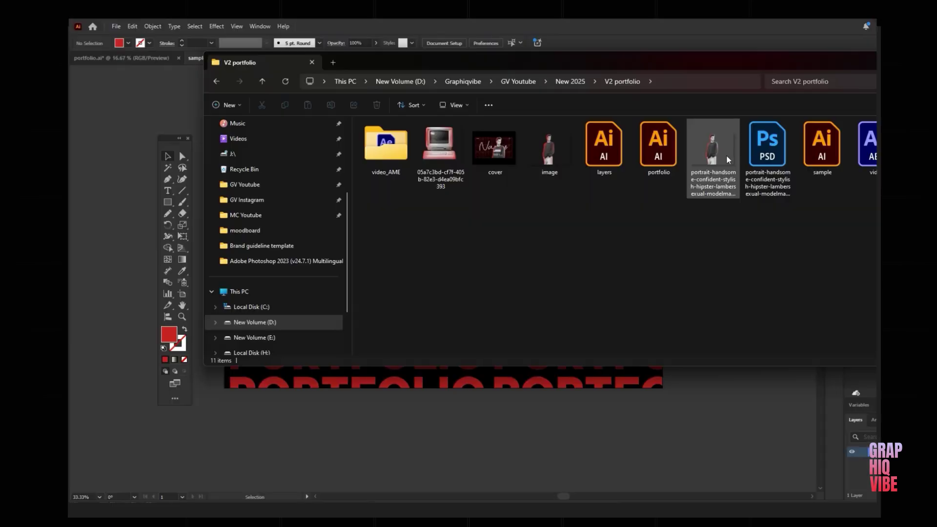
Switch to Illustrator, place the image PNG on the sample.ai cover right of centre and scale it to about 2219 by 1664 px.
left_click(560, 156)
left_click_drag(543, 146, 525, 277)
left_click_drag(741, 282, 769, 261)
left_click_drag(565, 267, 566, 293)
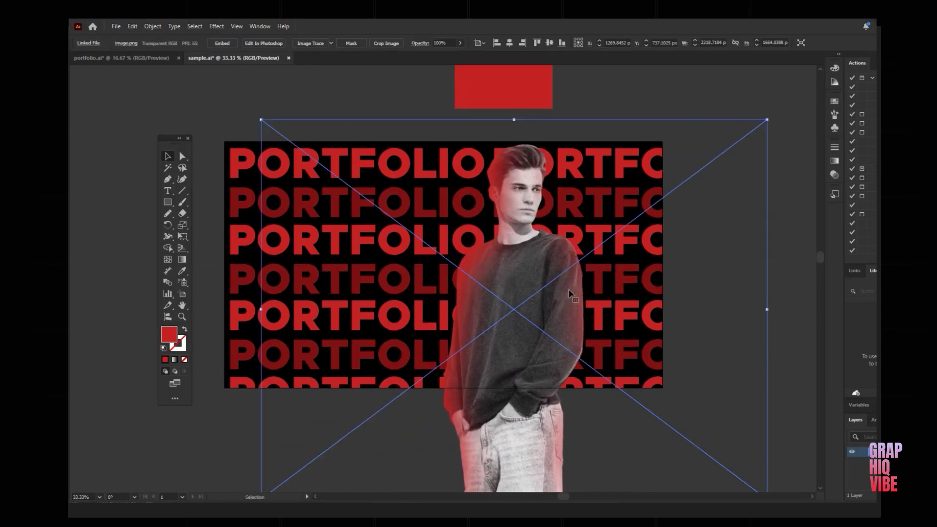
Draw a rectangle over the man spanning the cover's full height and make it a clipping mask for the portrait image.
key("ctrl+shift+a")
key("m")
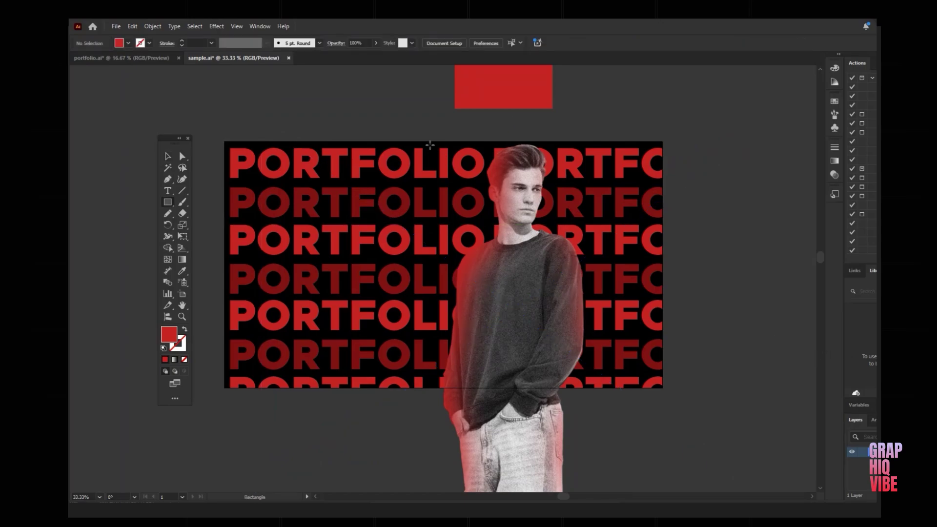
left_click_drag(326, 141, 627, 388)
key("v")
left_click(519, 439, "shift")
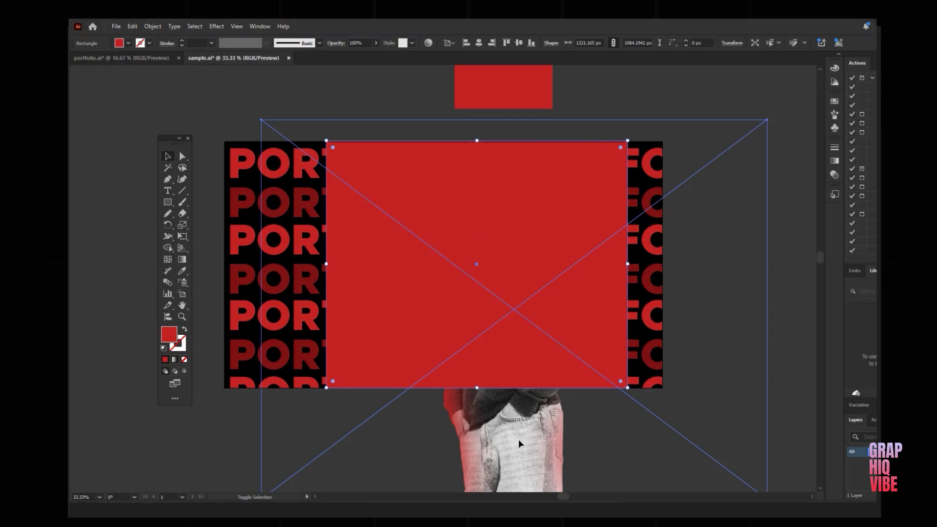
right_click(522, 307)
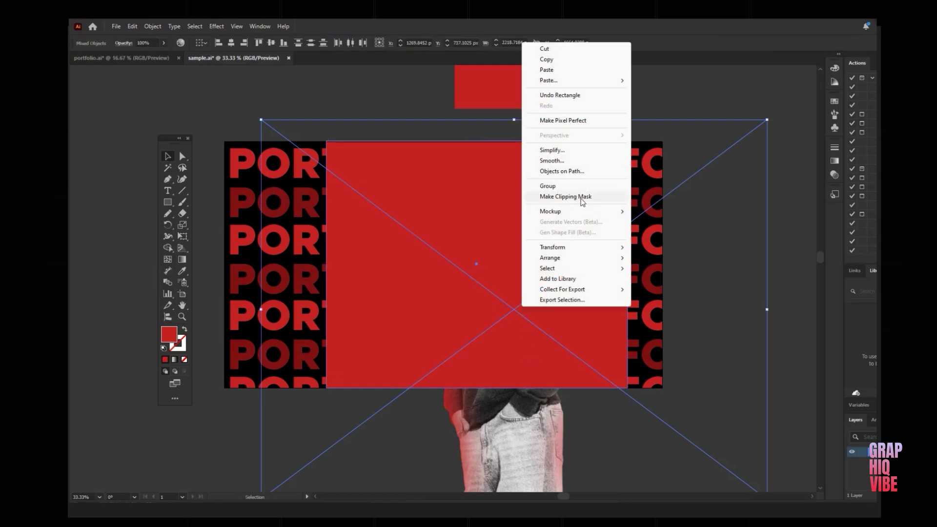
left_click(566, 196)
left_click(717, 276)
scroll(777, 266, "up", 1)
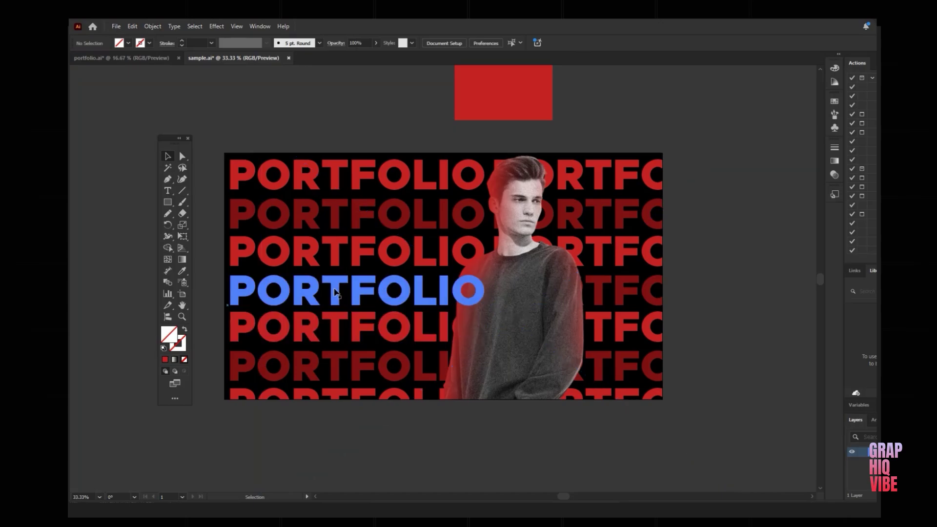
Apply a Gaussian Blur with a radius of about 16.5 pixels to the PORTFOLIO text clip group behind the man.
left_click(309, 298)
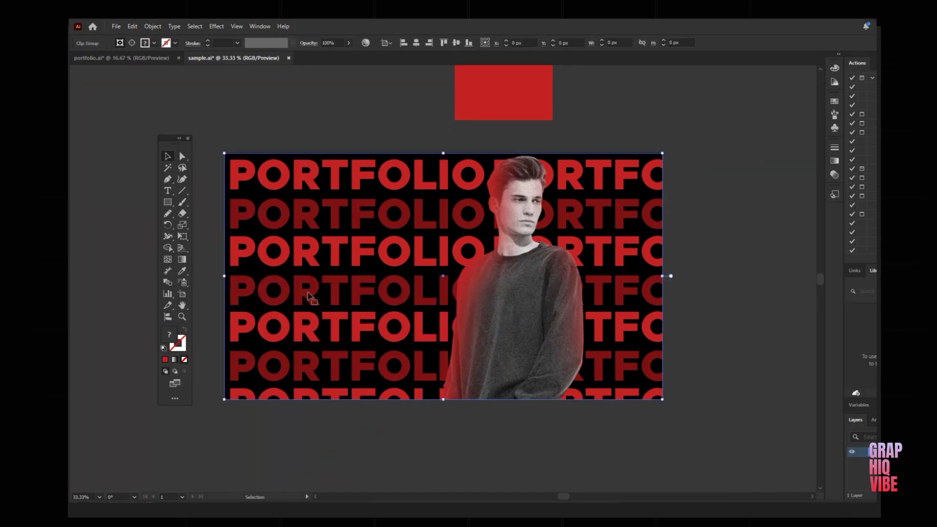
left_click(216, 28)
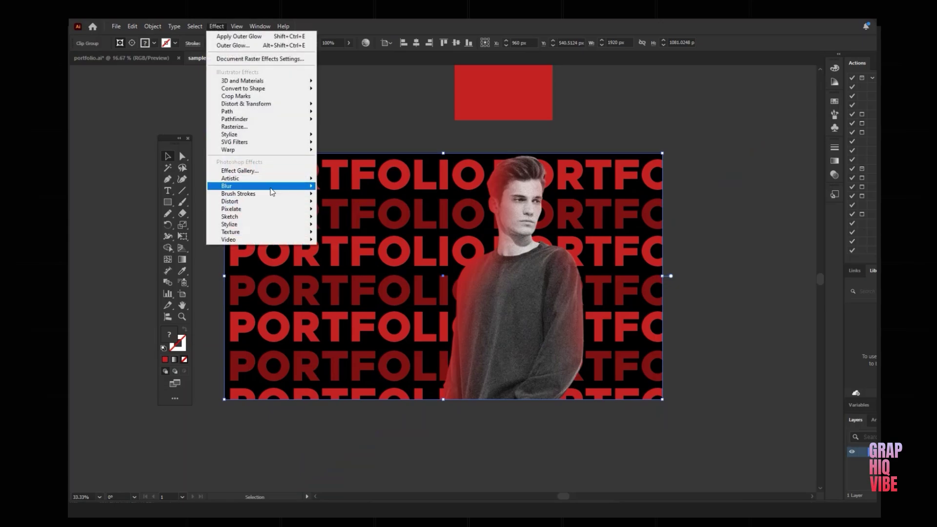
mouse_move(272, 190)
left_click(353, 192)
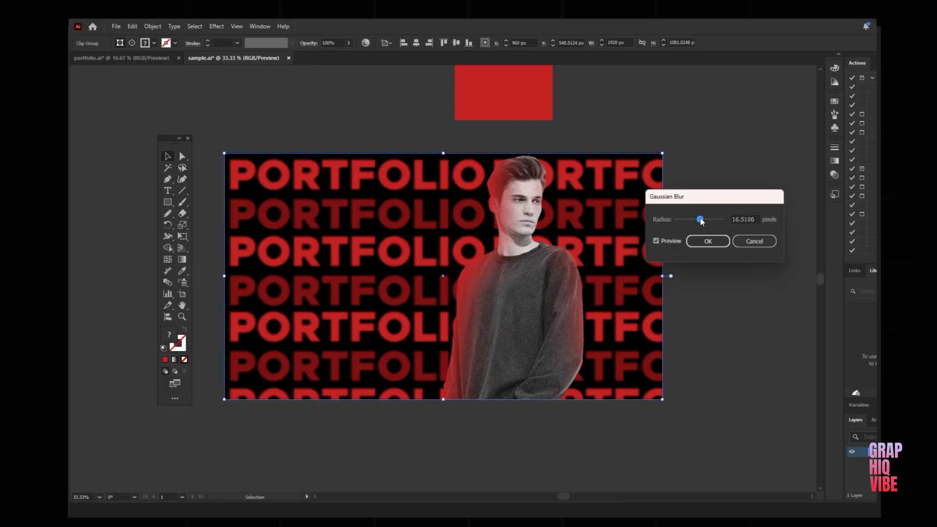
mouse_move(702, 220)
left_mouse_down()
mouse_move(690, 220)
mouse_move(701, 220)
left_mouse_up()
left_click(707, 242)
left_click(737, 310)
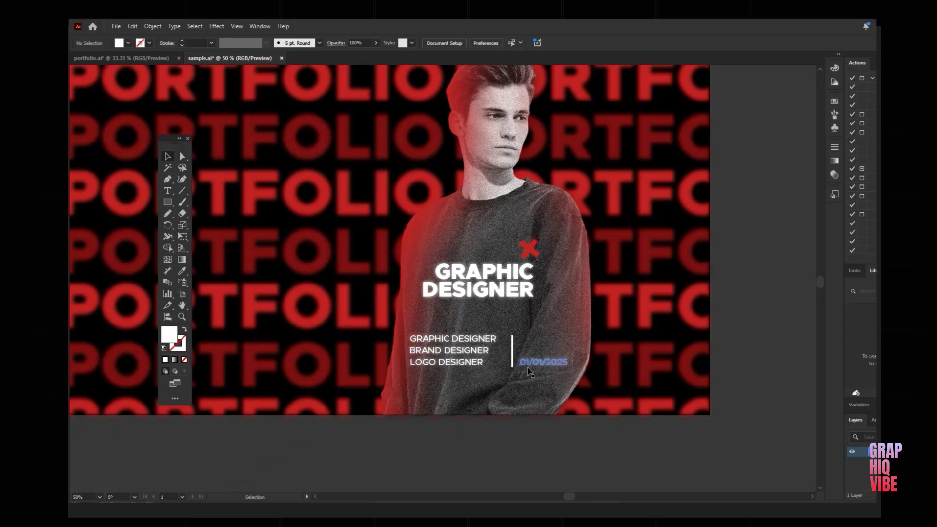
Check the text on the man's sweater up close and save the sample.ai document.
scroll(567, 370, "down", 1)
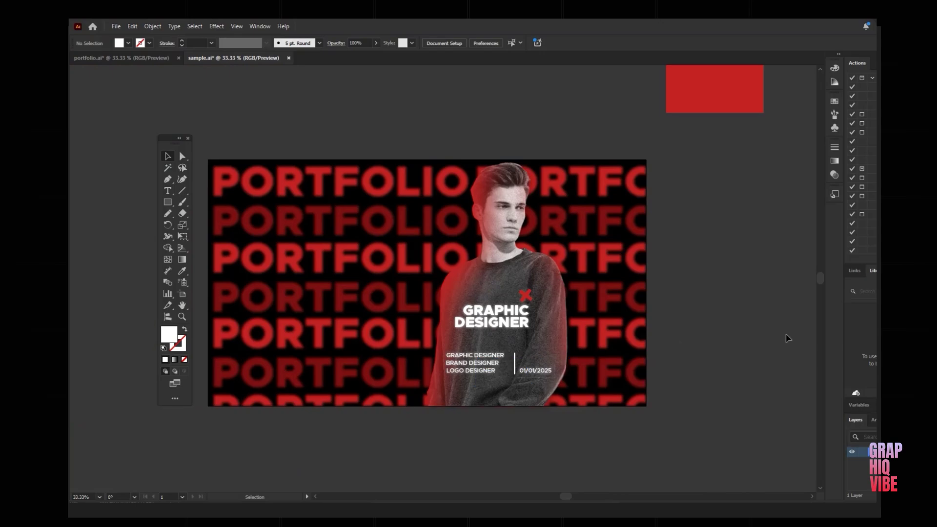
scroll(498, 280, "up", 3)
scroll(555, 389, "down", 2)
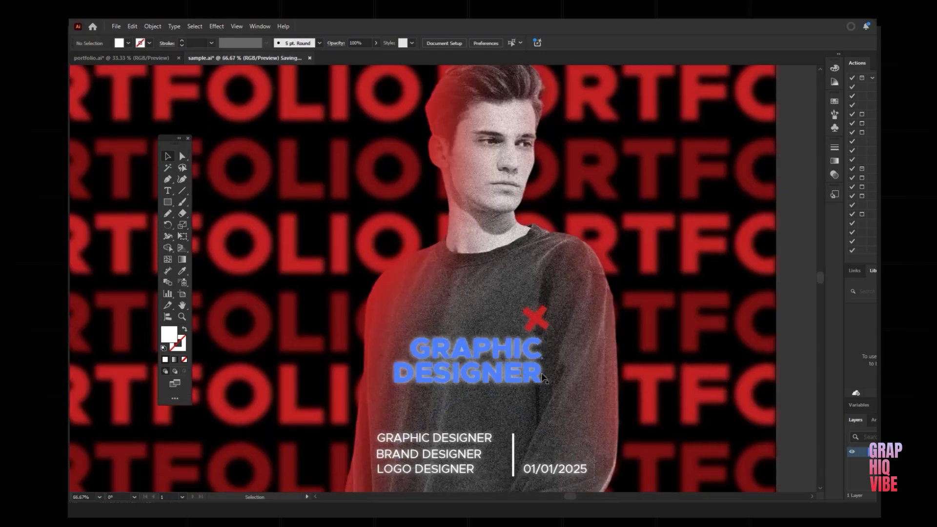
key("ctrl+s")
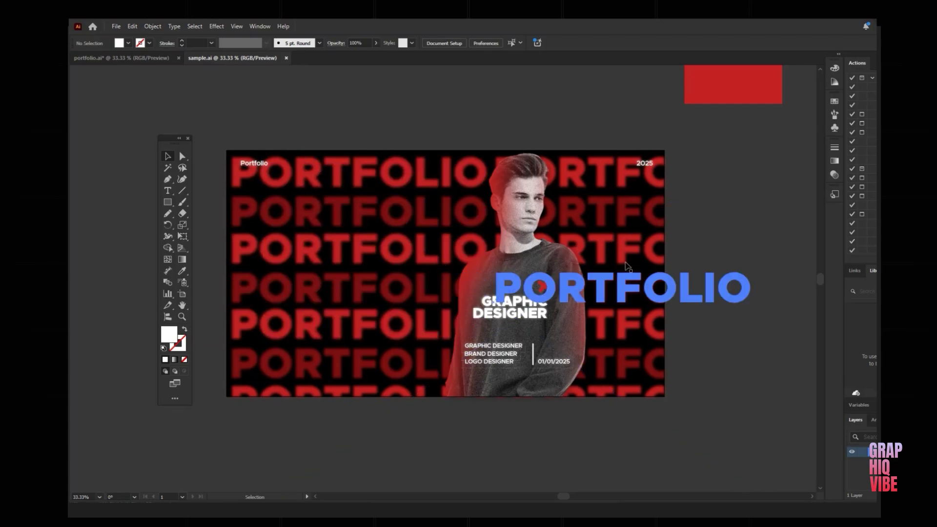
Bring the handwritten Name signature from the portfolio.ai cover into the sample.ai cover.
left_click(100, 58)
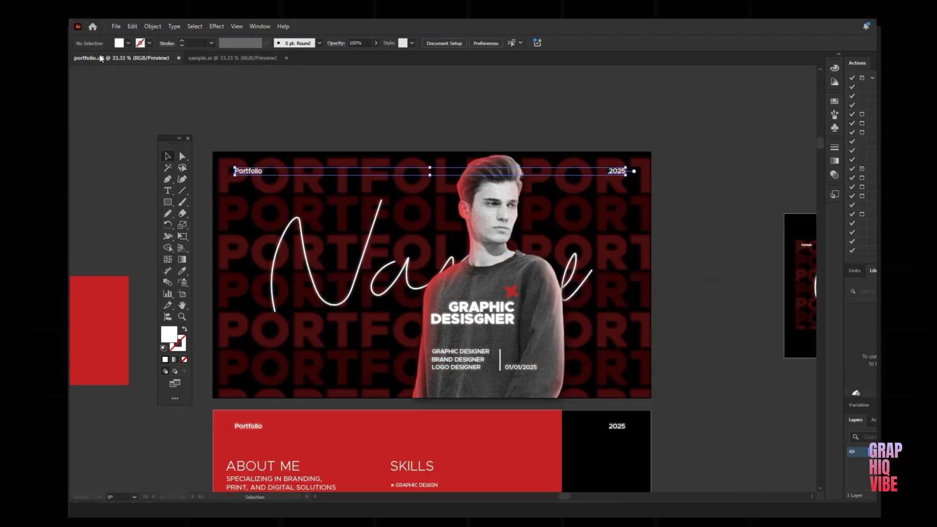
left_click(681, 312)
key("ctrl+Tab")
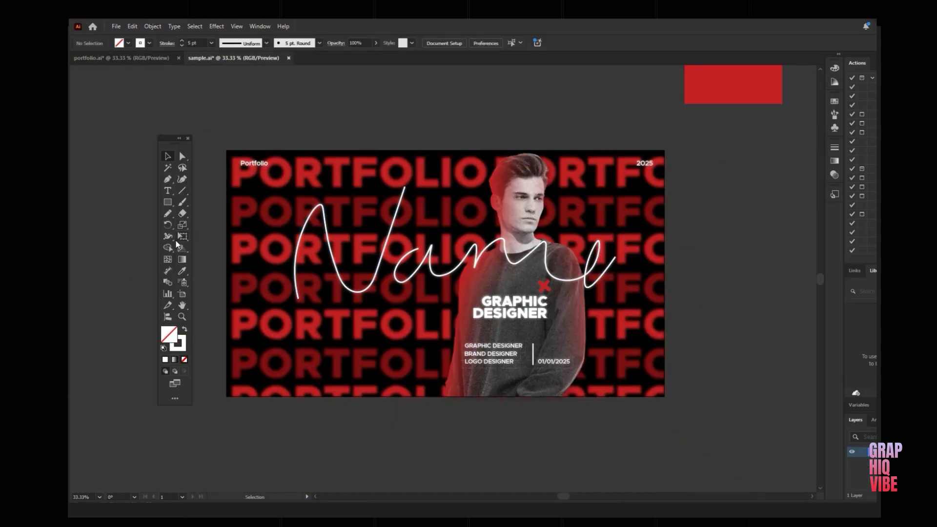
Handwrite sample signature letters with the Pencil tool in the empty area below the cover.
left_click(168, 215)
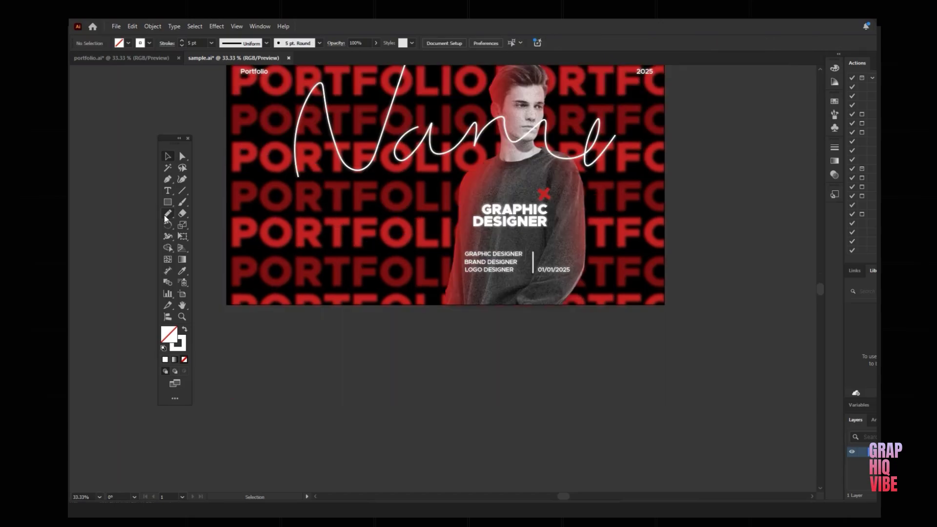
left_click(165, 215)
left_click_drag(312, 428, 416, 326)
mouse_move(468, 389)
left_mouse_down()
mouse_move(478, 417)
mouse_move(500, 412)
mouse_move(545, 354)
mouse_move(579, 372)
left_mouse_up()
Smooth the sharp corner points of the second handwritten stroke with the Curvature tool.
left_click(168, 156)
left_click(488, 356)
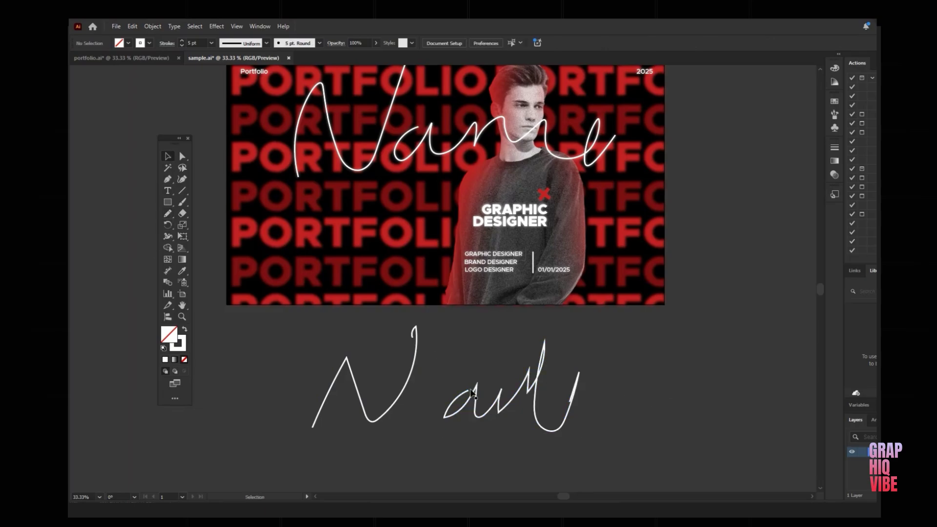
scroll(473, 390, "up", 2)
scroll(495, 419, "up", 2)
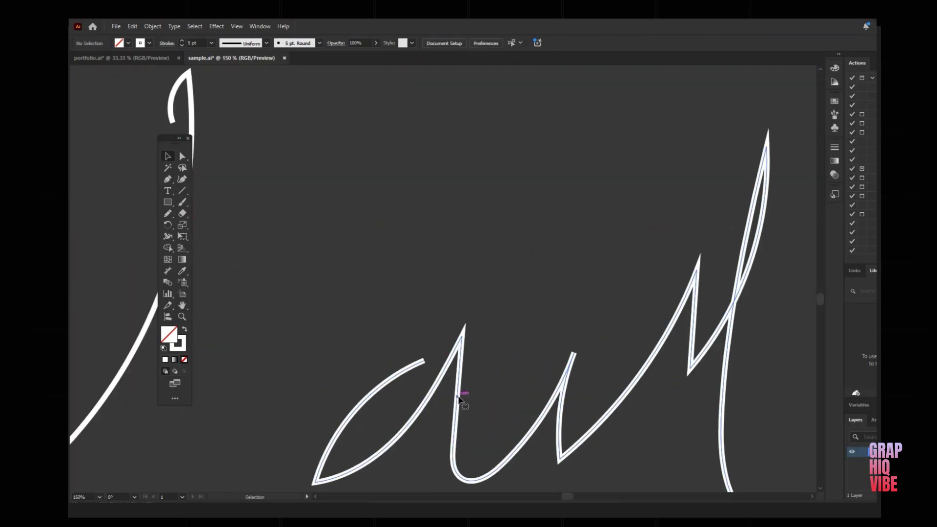
left_click(461, 398)
scroll(473, 349, "down", 1)
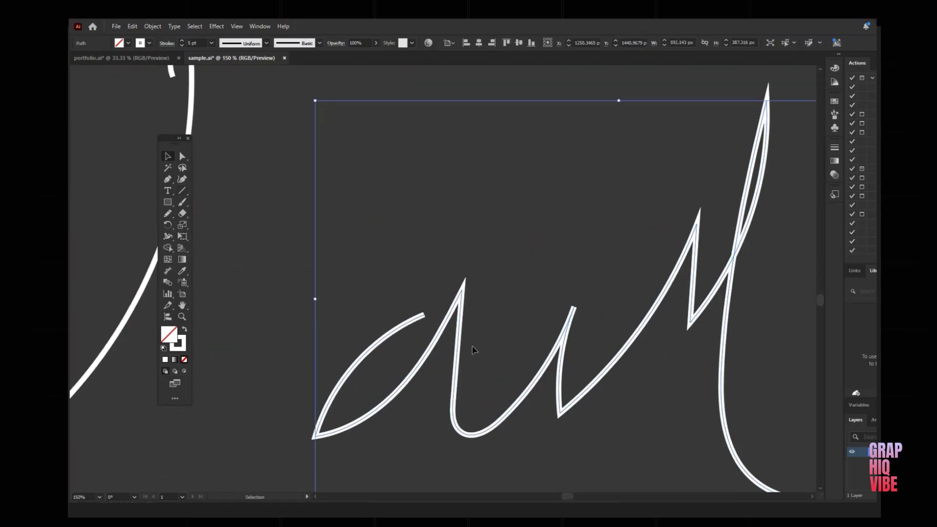
left_click(182, 180)
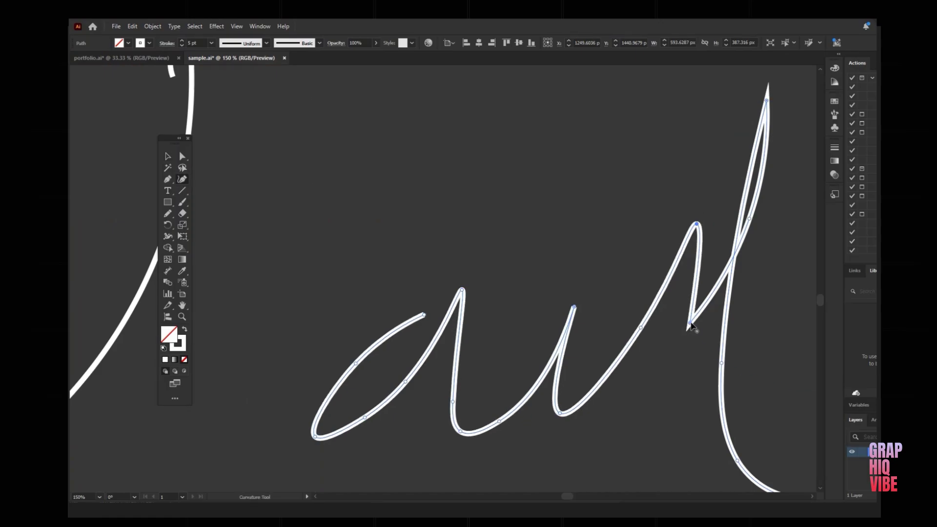
double_click(690, 322)
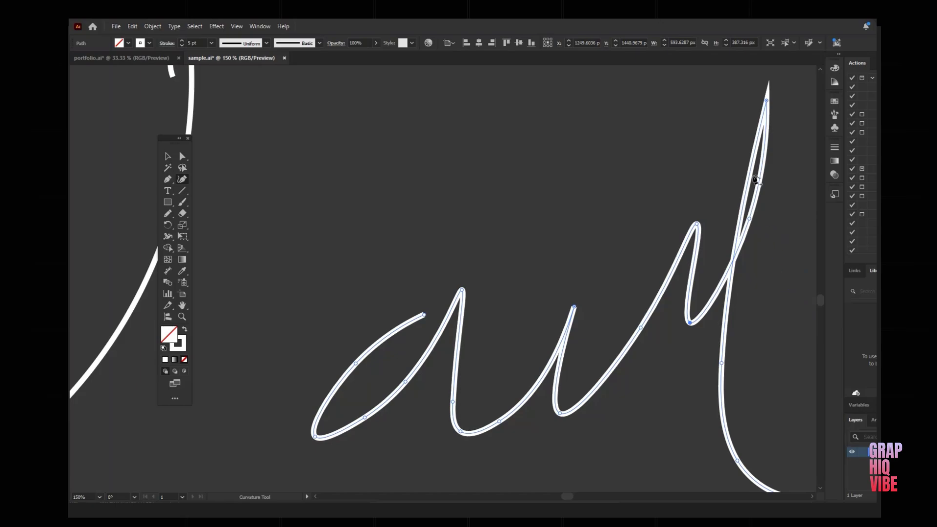
key("ctrl+minus")
key("ctrl+minus")
key("ctrl+minus")
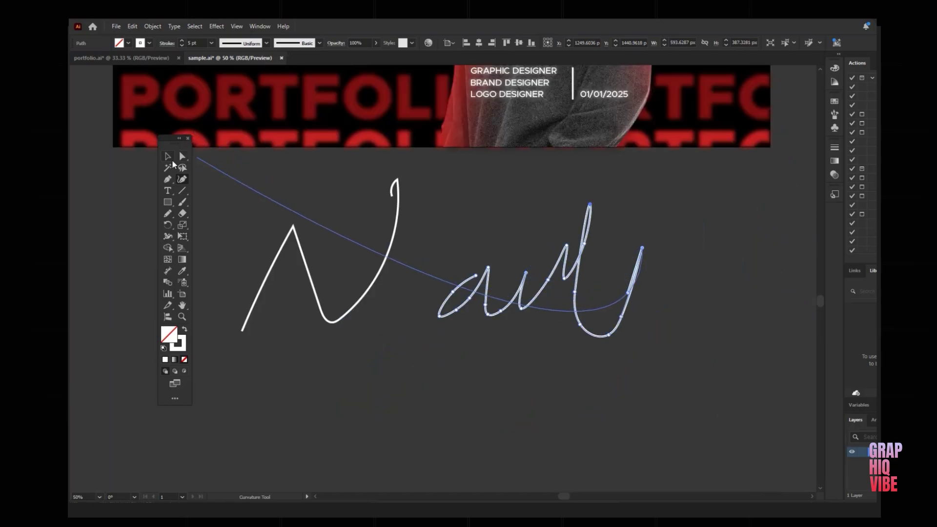
left_click(168, 158)
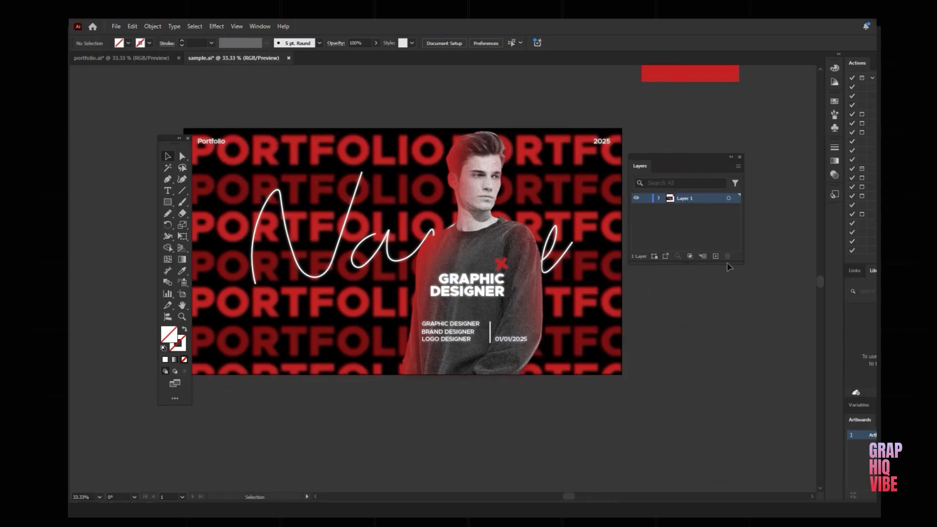
Add a layer above Layer 1 and move the portrait clip group onto it, keeping its position.
left_click(716, 256)
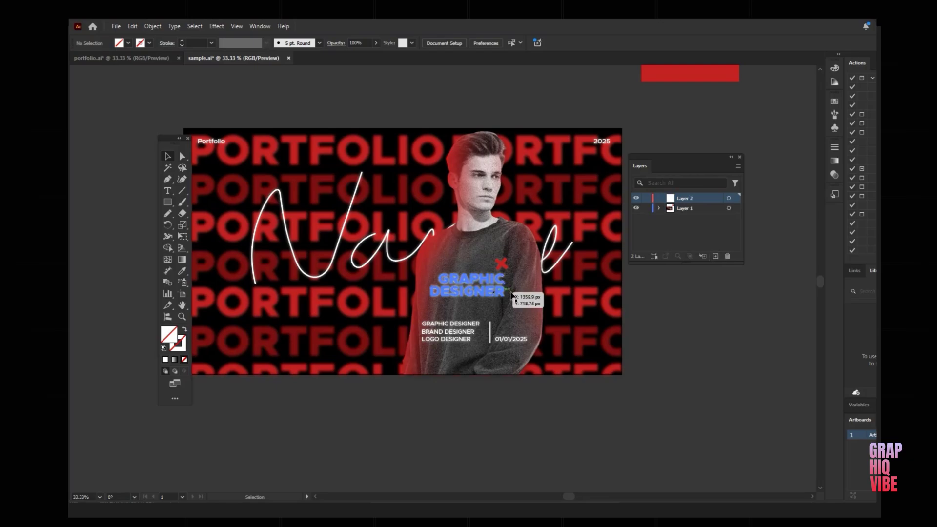
left_click(477, 170)
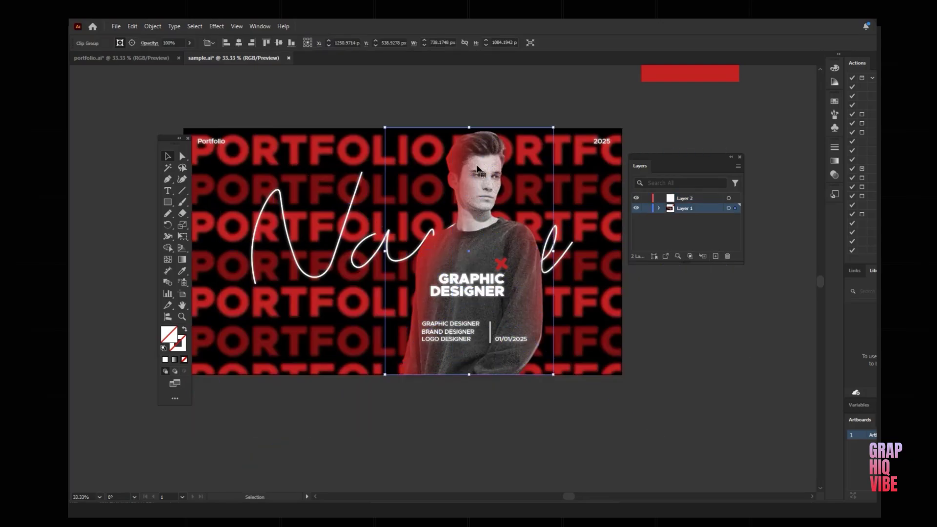
key("Delete")
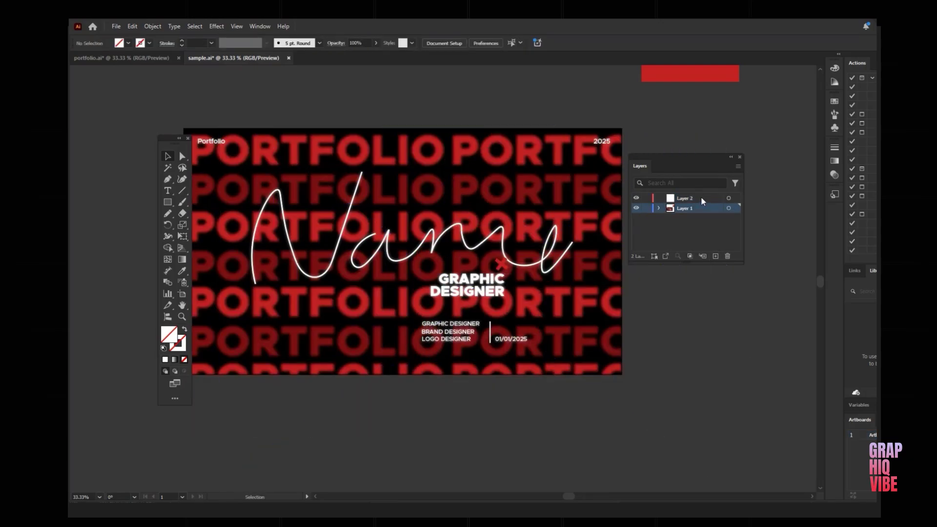
left_click(702, 199)
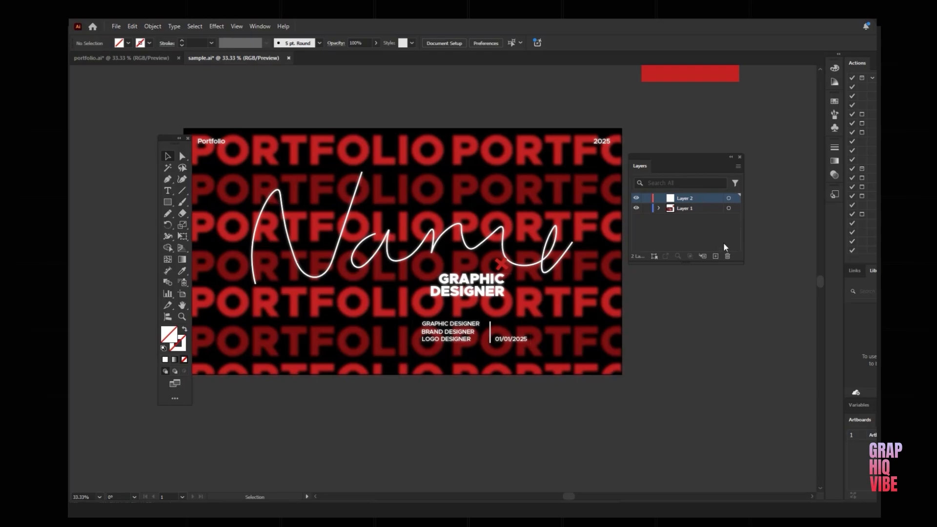
key("ctrl+f")
left_click(753, 244)
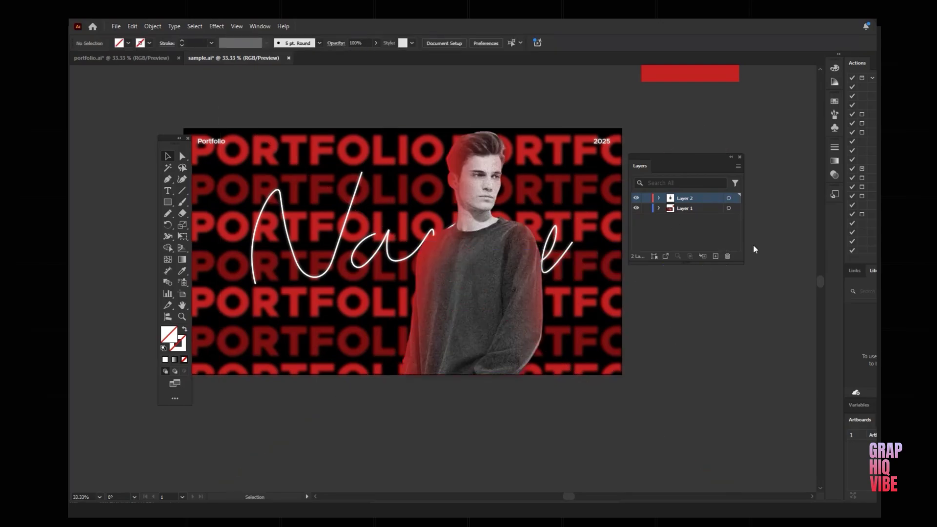
Move the PORTFOLIO text clip group in place onto a new Layer 3, and put that layer between Layer 2 and Layer 1.
left_click(716, 257)
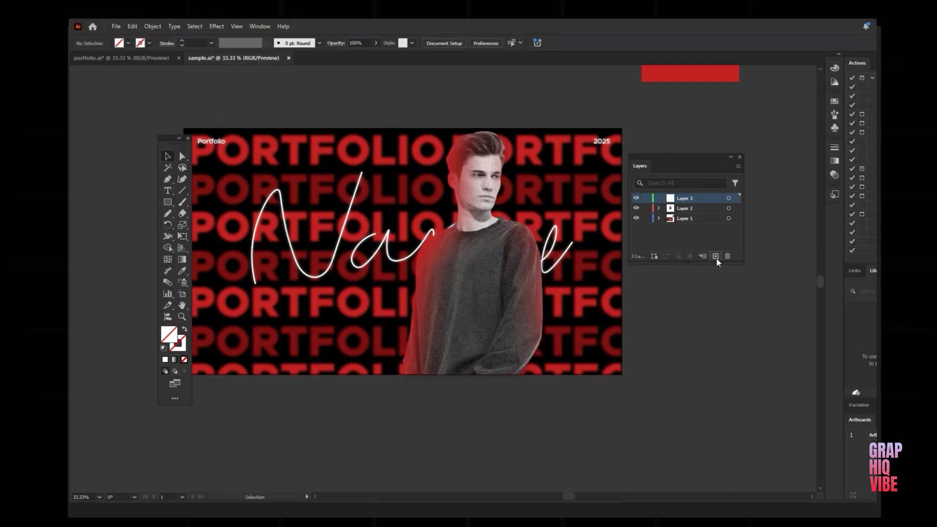
left_click(365, 149)
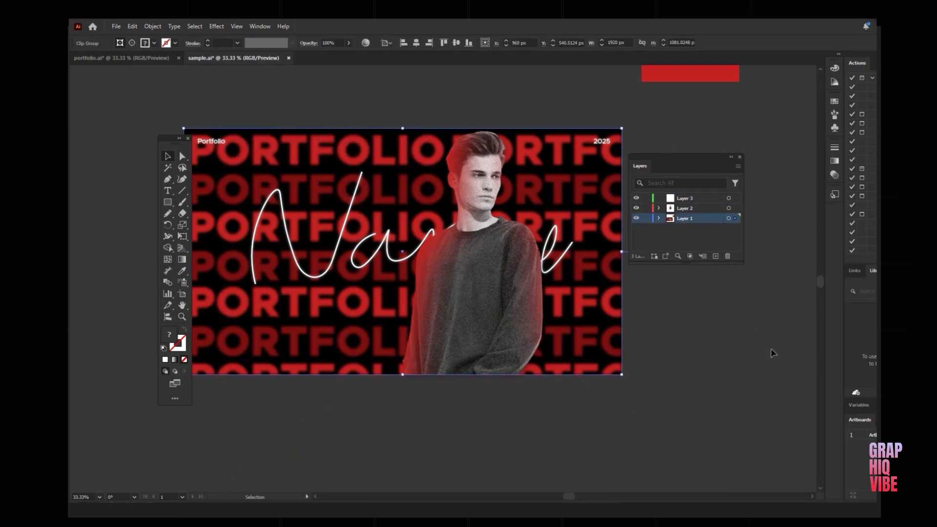
key("a")
key("Delete")
key("v")
left_click(696, 200)
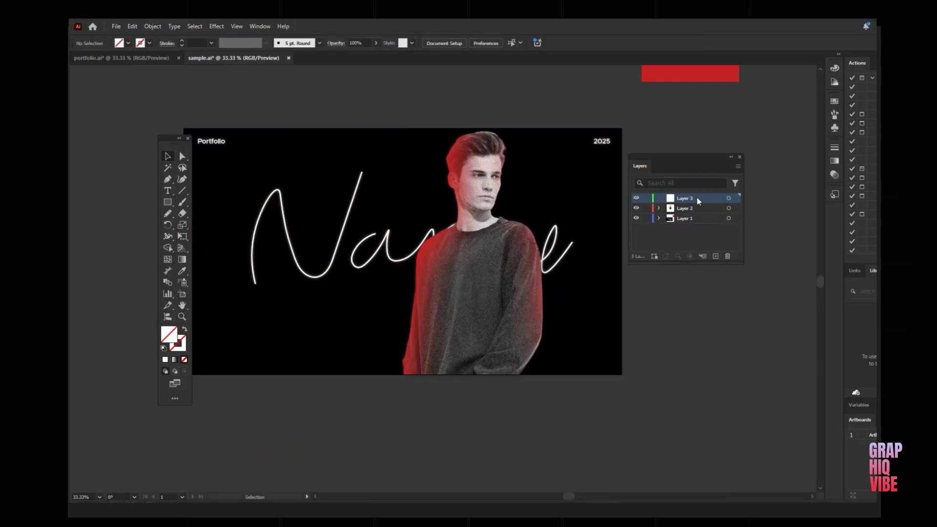
key("ctrl+f")
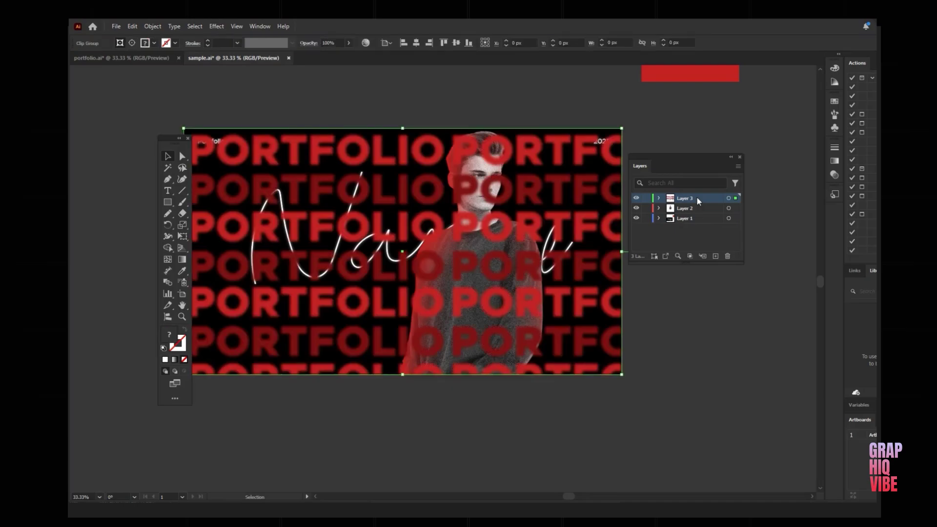
left_click_drag(696, 197, 688, 214)
Distribute the signature and designer details from Layer 1 onto separate Layers 4, 5 and 6, and save the document.
left_click(659, 219)
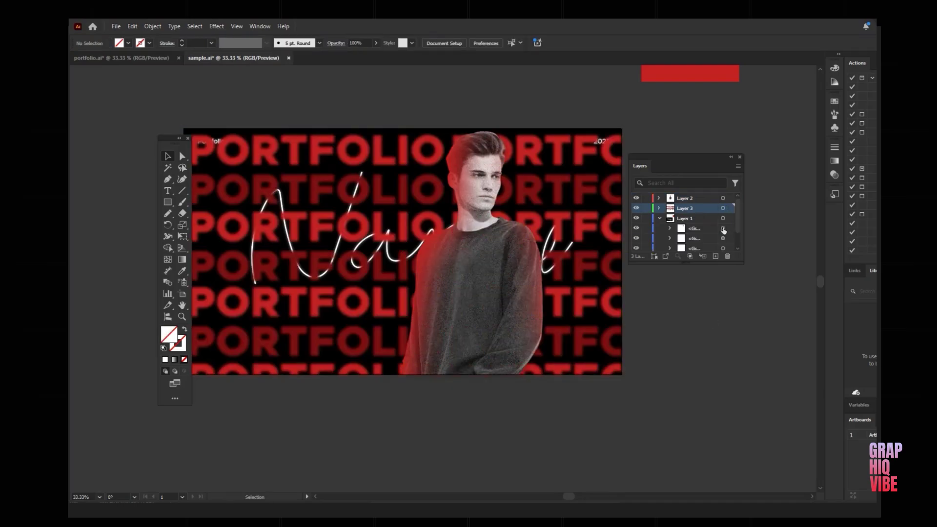
left_click(722, 229)
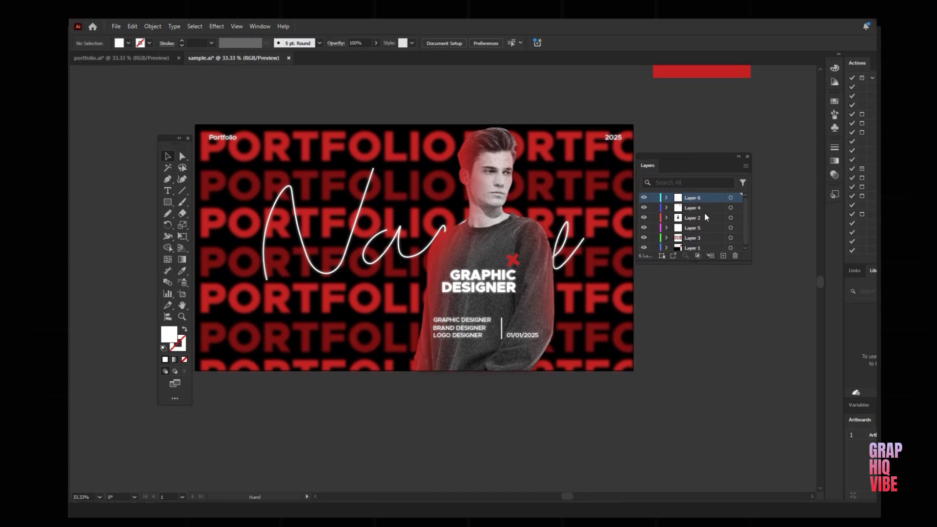
key("ctrl+s")
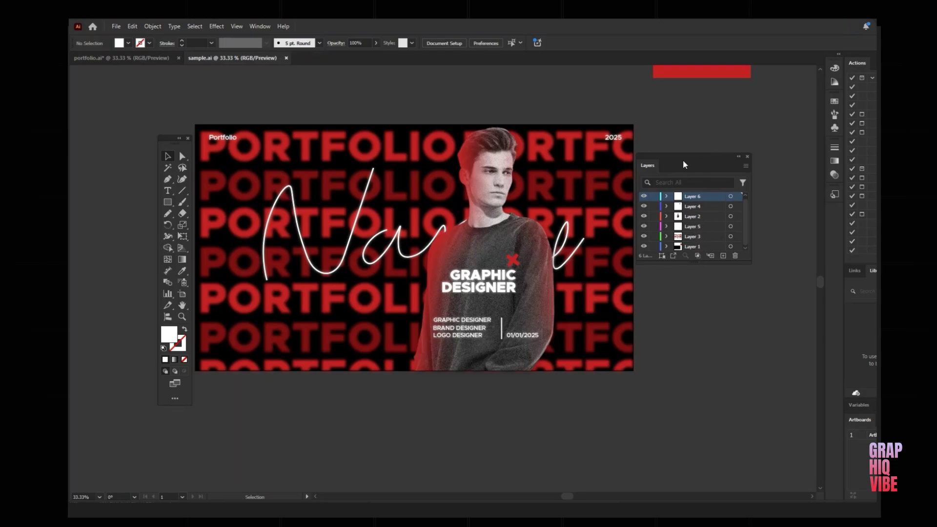
Rename the six layers, from front to back, as date, Name, Image, Sign, BG text and BG.
left_click(709, 225)
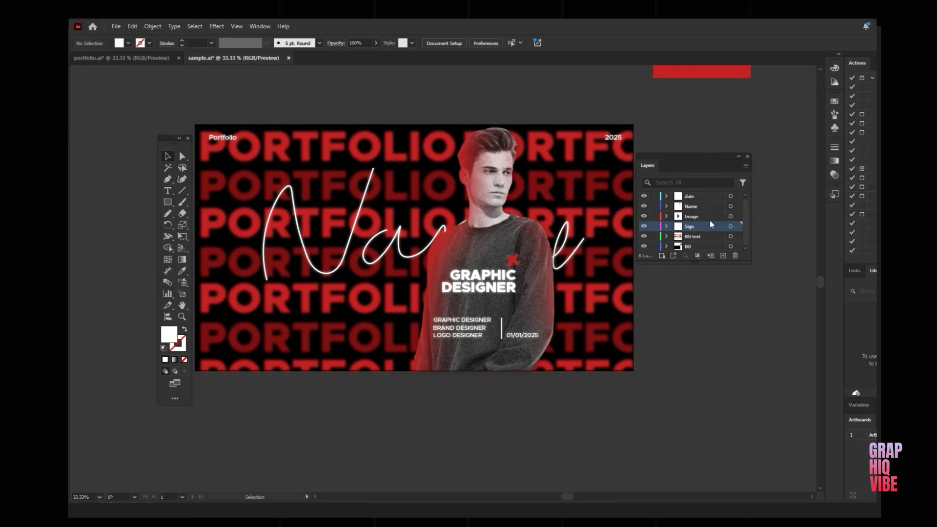
scroll(708, 211, "up", 1)
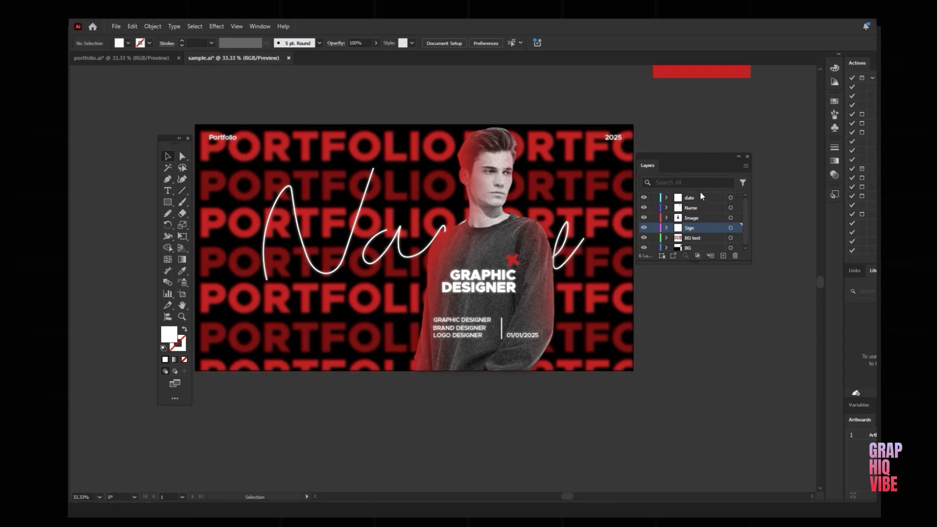
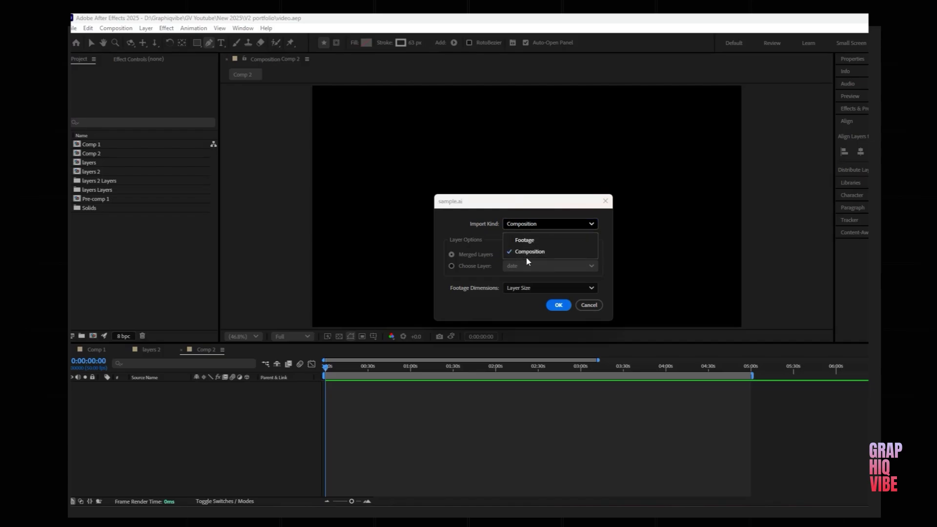
Import sample.ai as a composition with layer-size footage dimensions and open the sample composition.
left_click(541, 253)
left_click(558, 305)
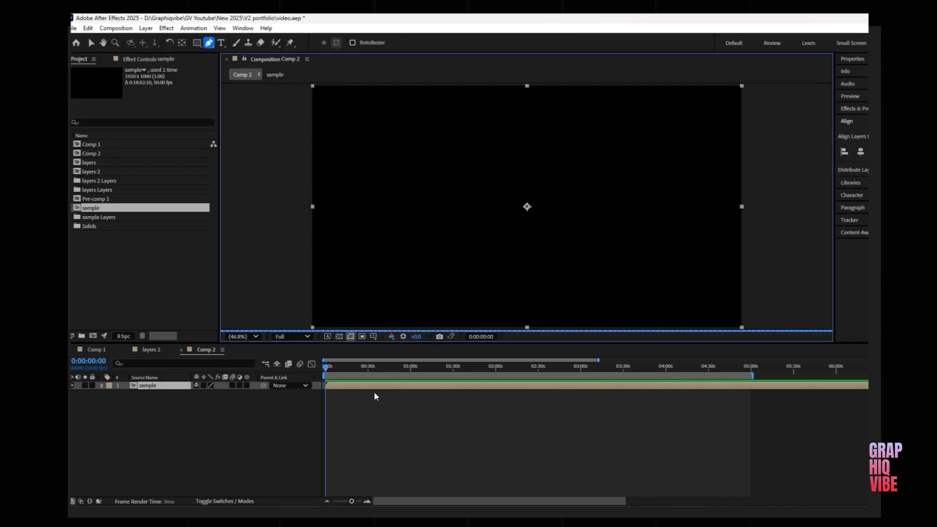
left_click_drag(142, 447, 152, 383)
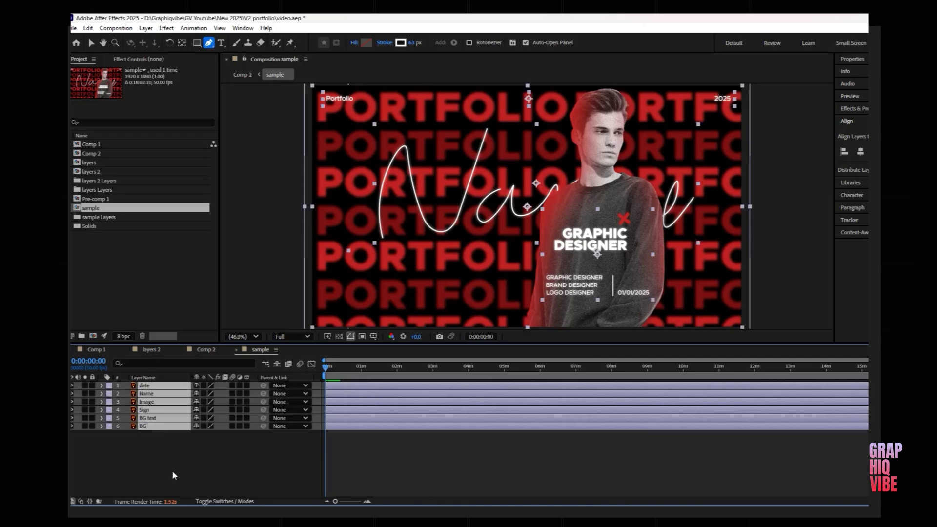
left_click(171, 470)
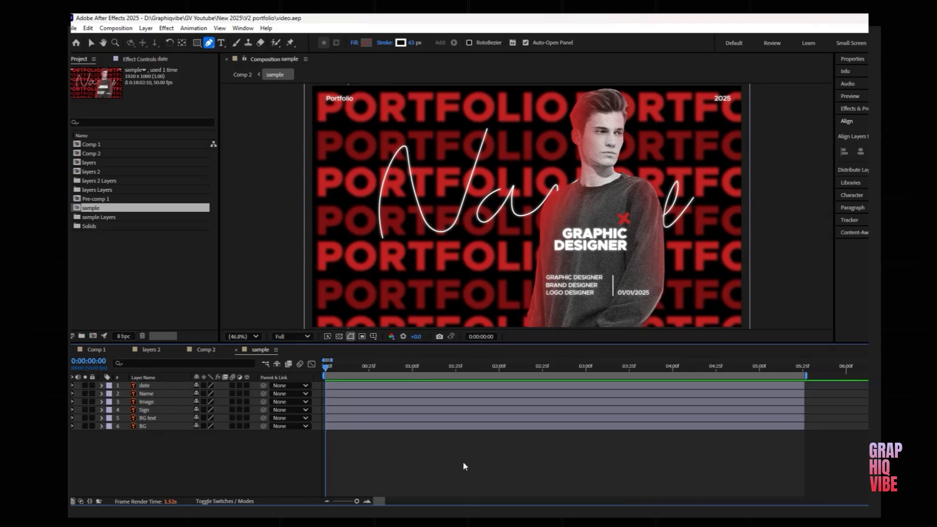
Make all six layers of the sample composition 3D and show them in the Left view.
left_click(247, 385)
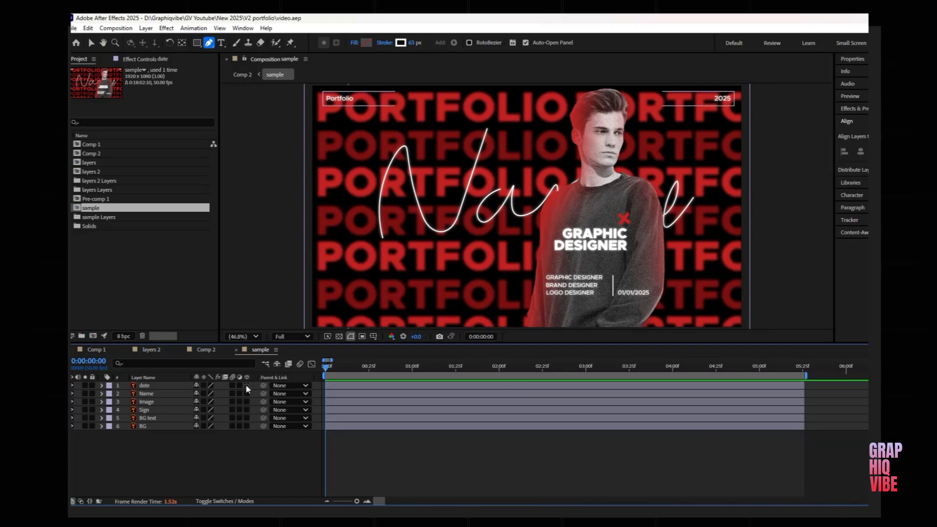
left_click_drag(246, 385, 247, 426)
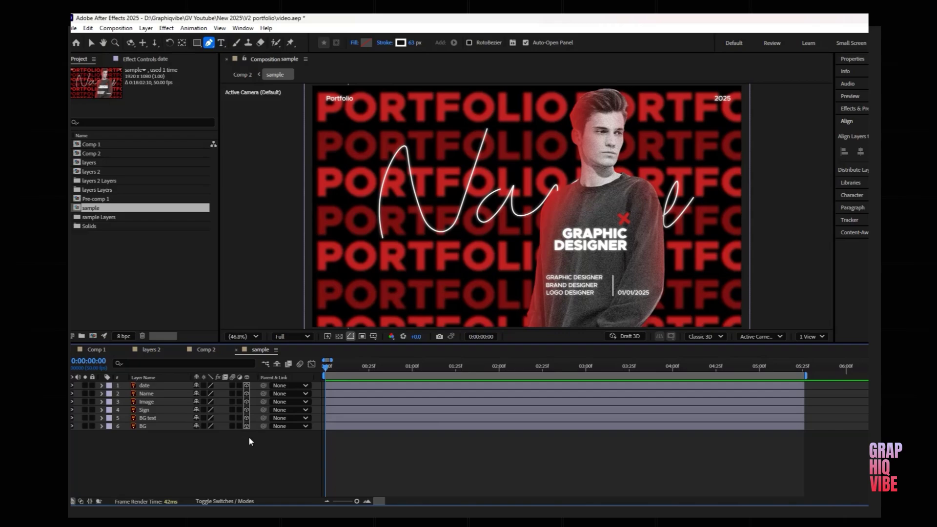
left_click(767, 337)
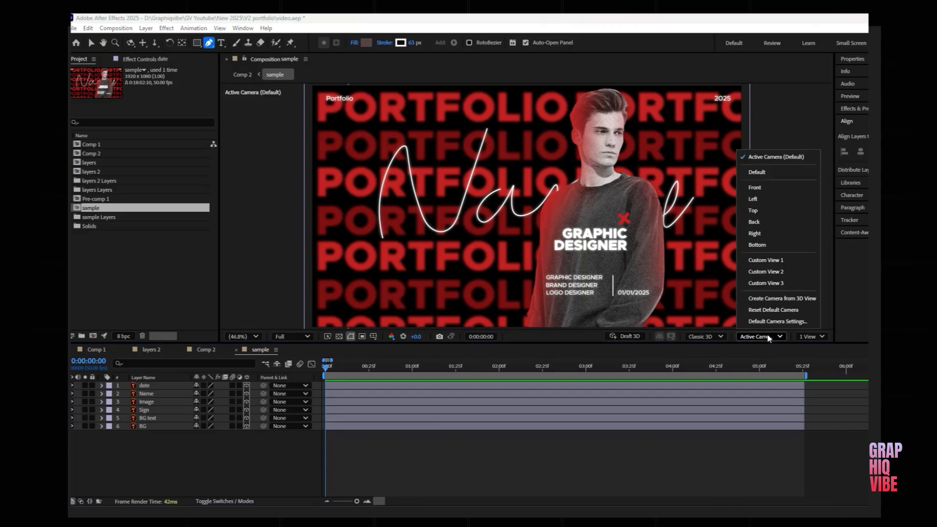
left_click(762, 200)
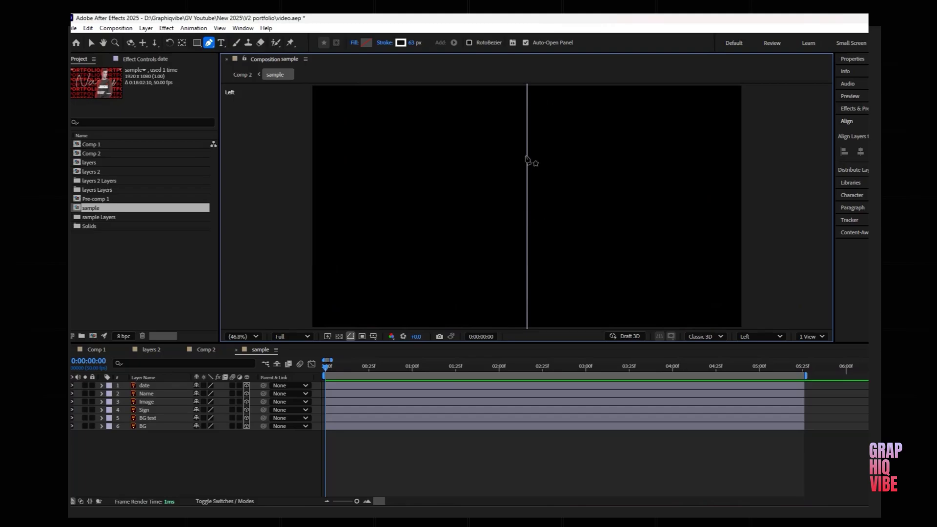
Push the BG layer back to Z 910 and BG text to Z 650, and place Sign between BG text and the Image layer.
left_click(337, 428)
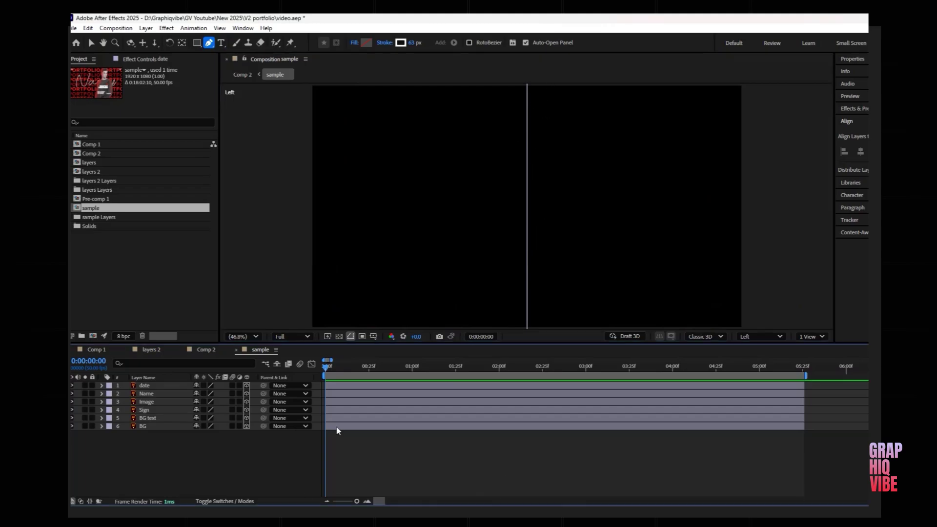
left_click(337, 428)
key("v")
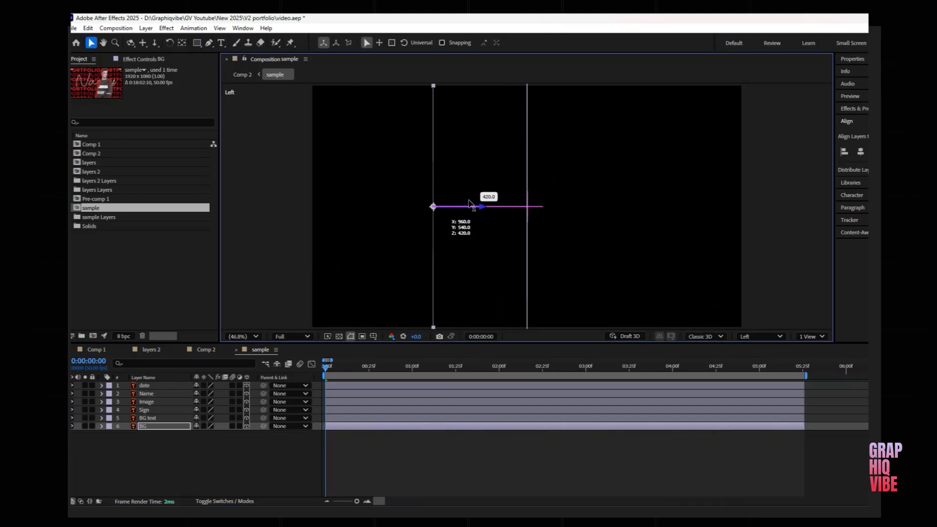
left_click(335, 420)
left_click_drag(571, 207, 434, 213)
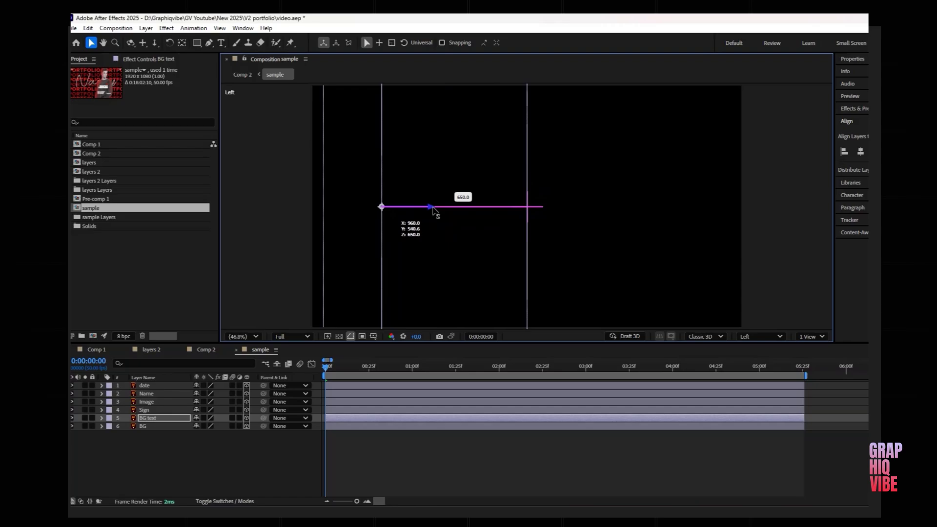
left_click(347, 411)
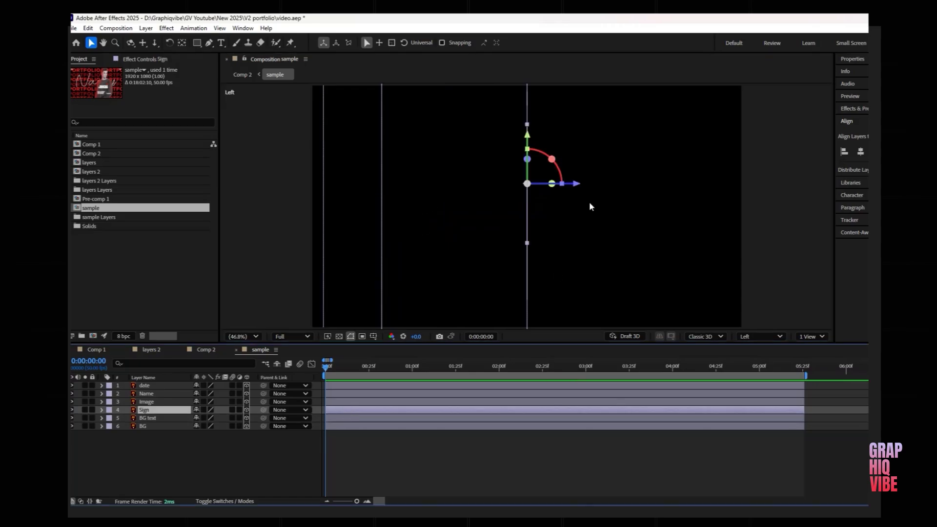
left_click_drag(576, 184, 495, 184)
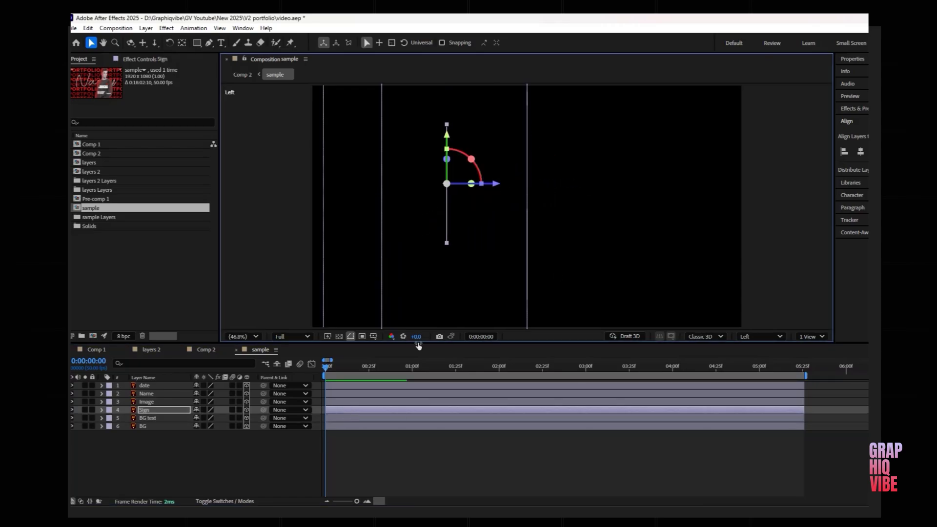
Move the Image layer slightly forward in depth, the Name layer further forward and the date layer furthest forward.
left_click(356, 401)
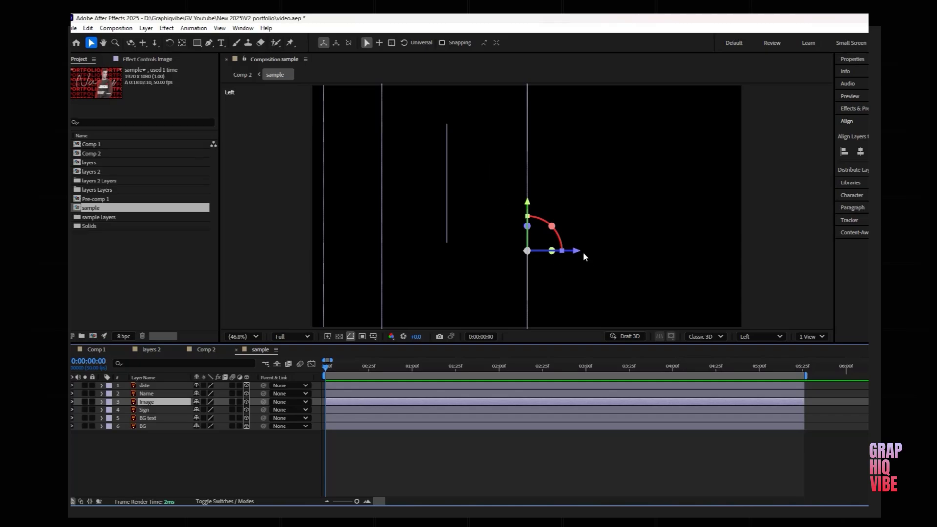
left_click_drag(585, 257, 686, 255)
left_click(344, 391)
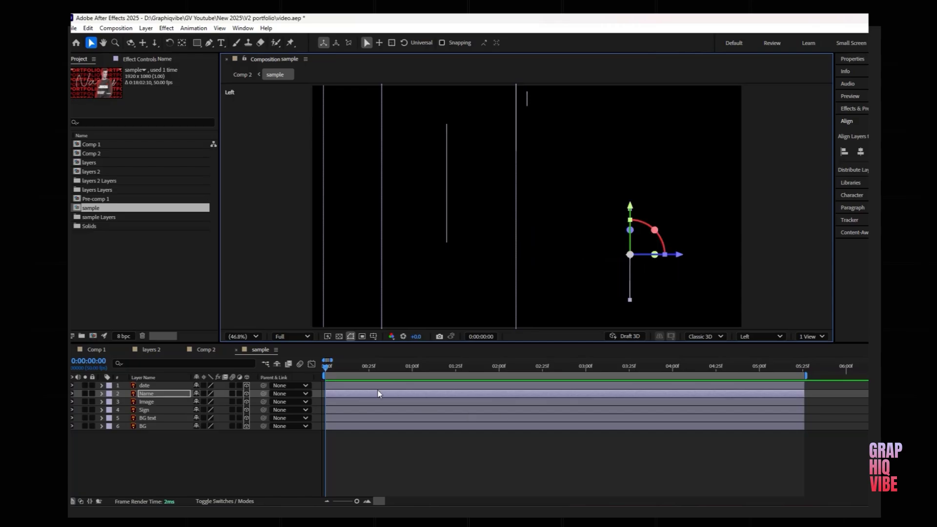
left_click(356, 388)
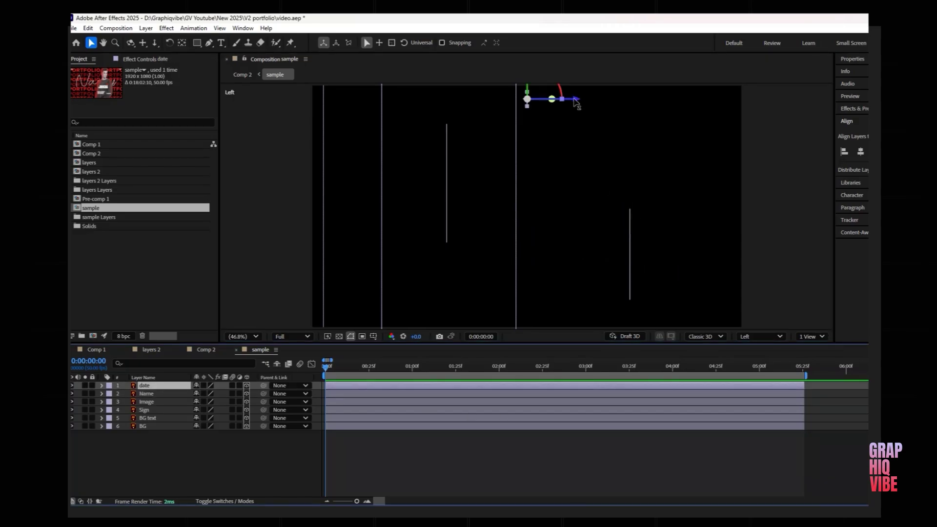
left_click_drag(576, 98, 777, 105)
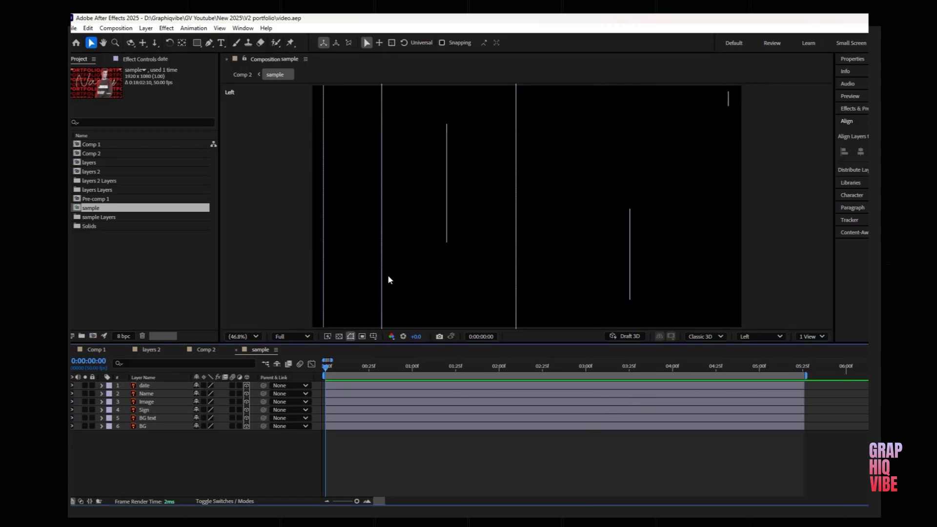
Return to the Active Camera view and add Position and Scale keyframes to the BG layer at 0:00:00:00.
left_click(765, 338)
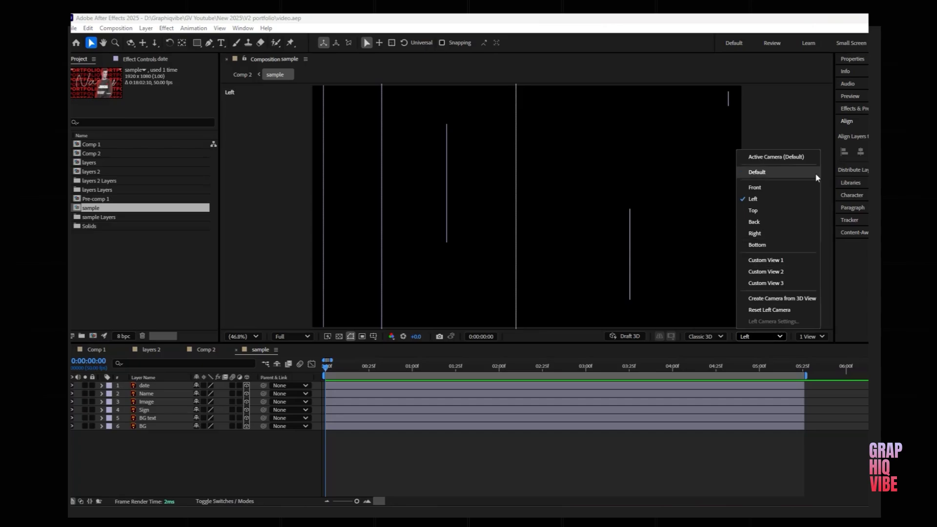
left_click(796, 157)
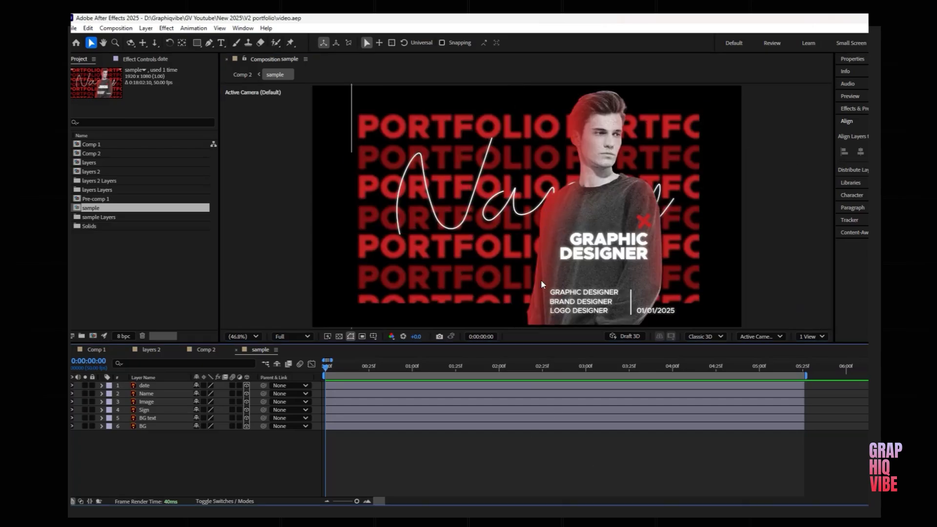
left_click(513, 426)
left_click(102, 426)
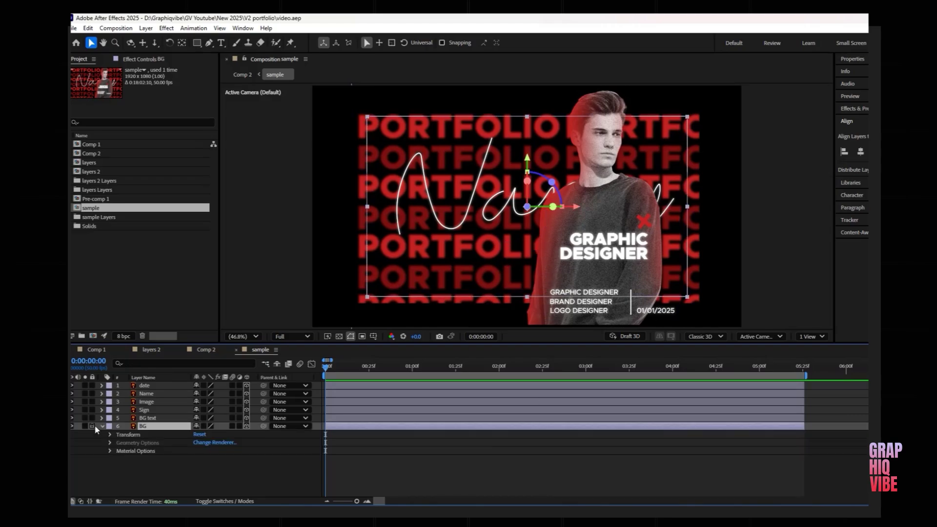
left_click(110, 434)
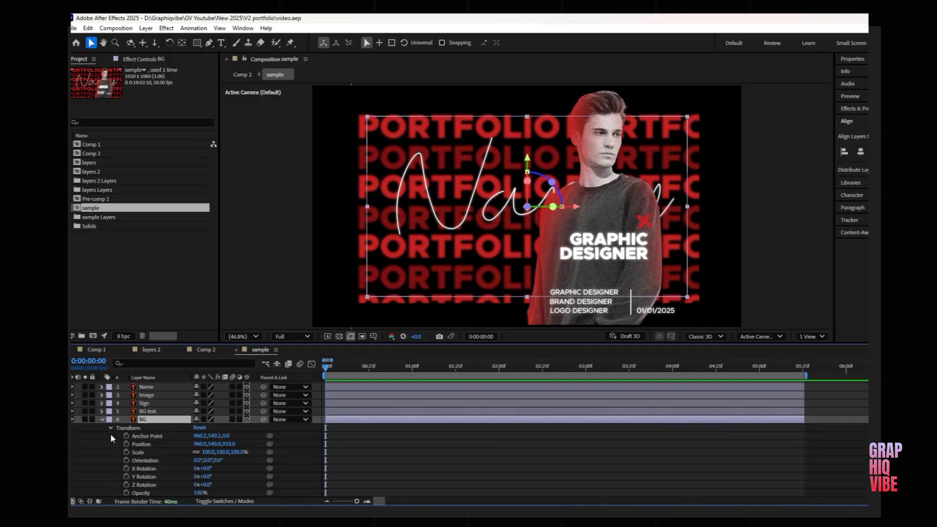
scroll(161, 466, "down", 2)
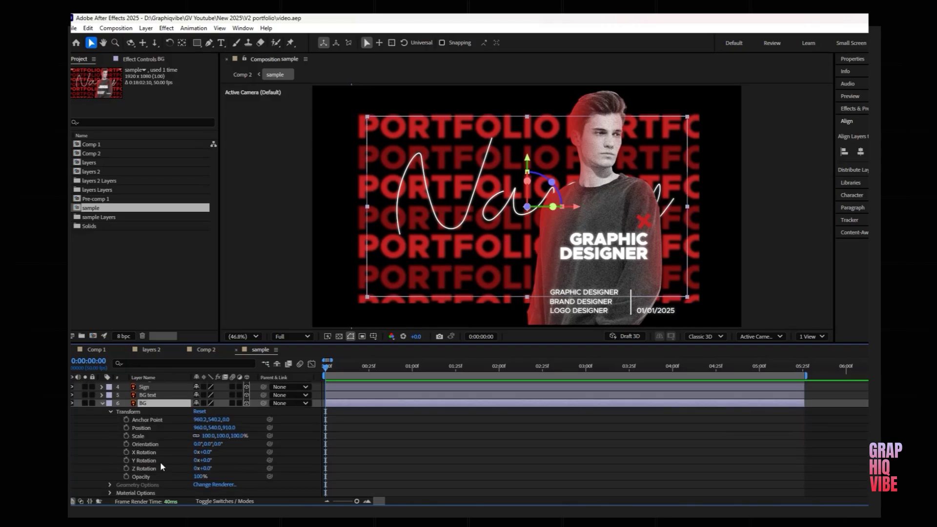
left_click(126, 427)
left_click(126, 436)
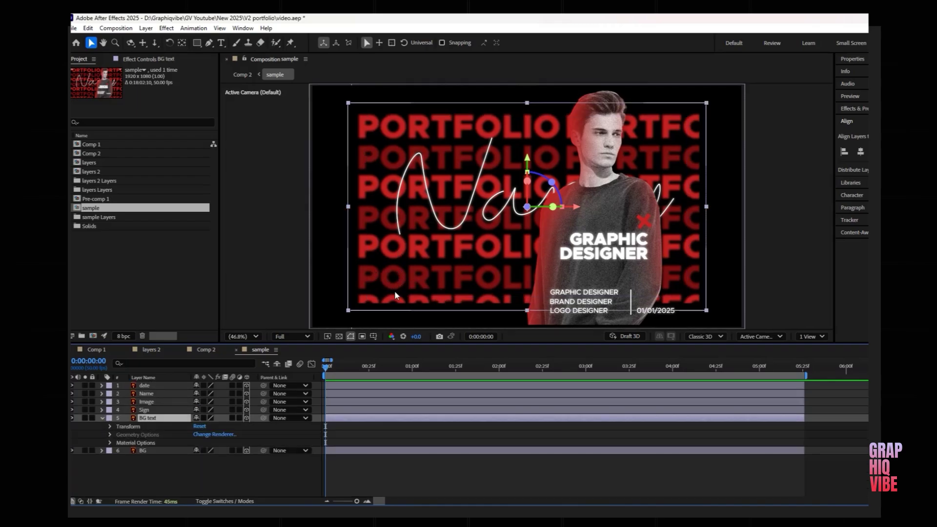
Add Position and Scale keyframes to the BG text layer at 0:00:00:00.
left_click(111, 426)
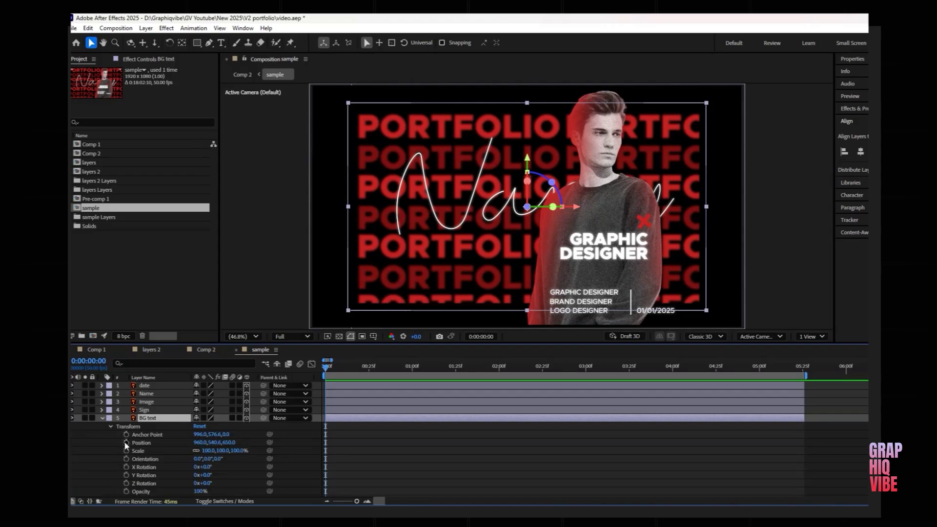
left_click(125, 443)
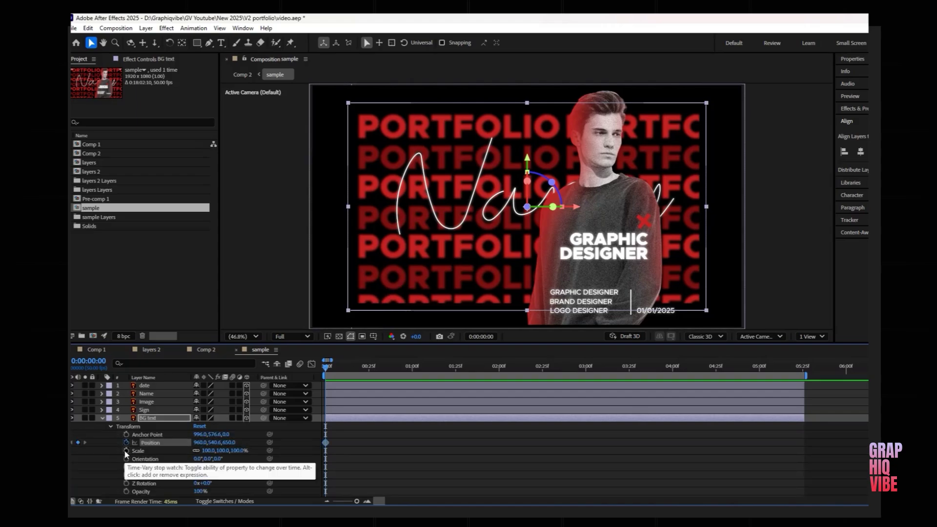
left_click(126, 451)
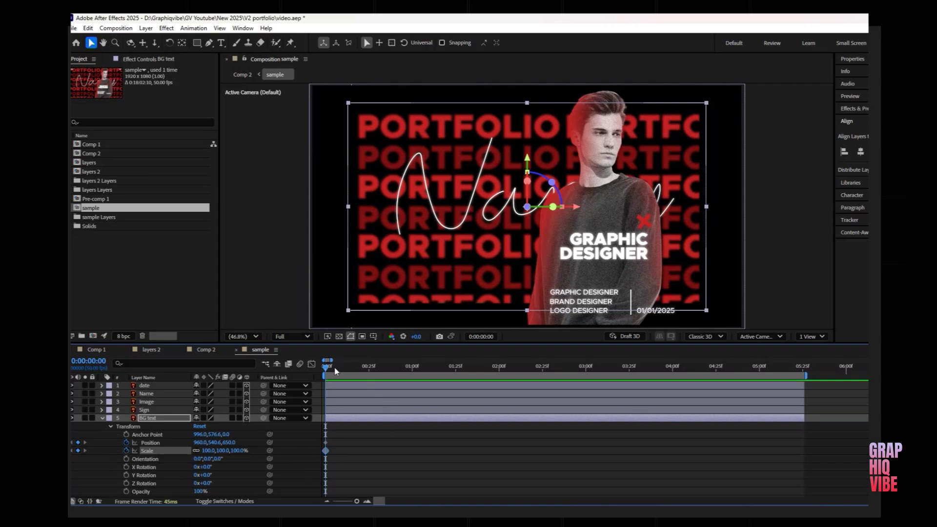
Keyframe the BG text scale at 165% at 0:00:02:28 and 142% at 0:00:00:00, and save the project.
left_click_drag(335, 371, 548, 375)
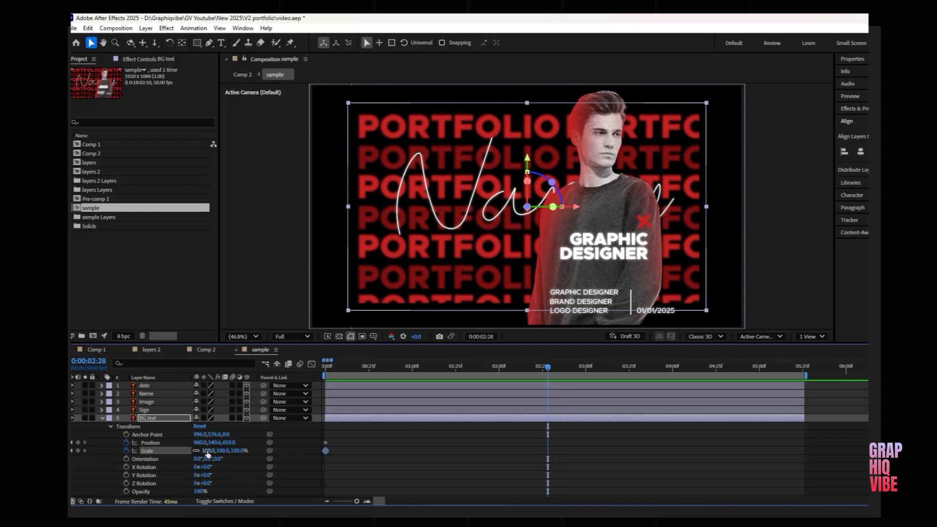
left_click_drag(206, 452, 235, 453)
left_click_drag(361, 368, 303, 377)
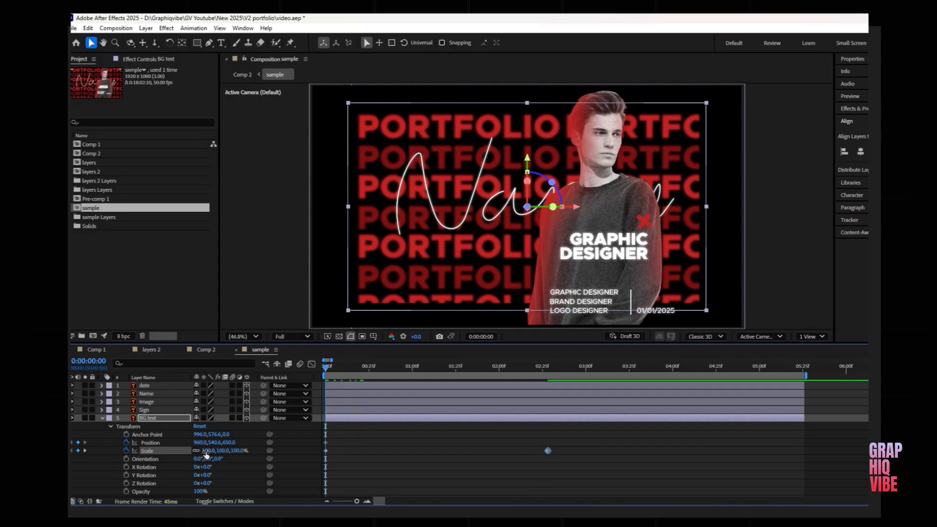
left_click_drag(206, 453, 226, 453)
left_click(561, 448)
key("ctrl+s")
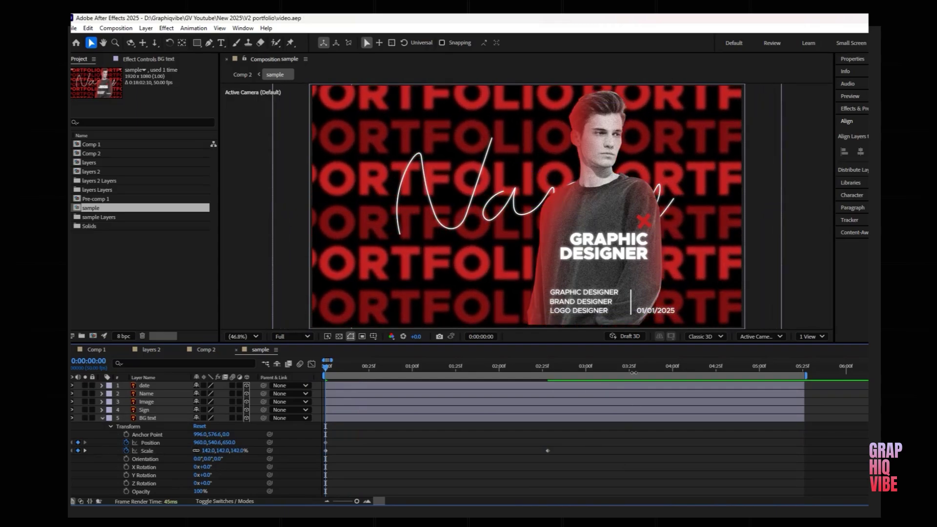
Keyframe the BG text scale at 124% at 0:00:05:24, save the project and preview the animation from the start.
left_click_drag(623, 369, 801, 367)
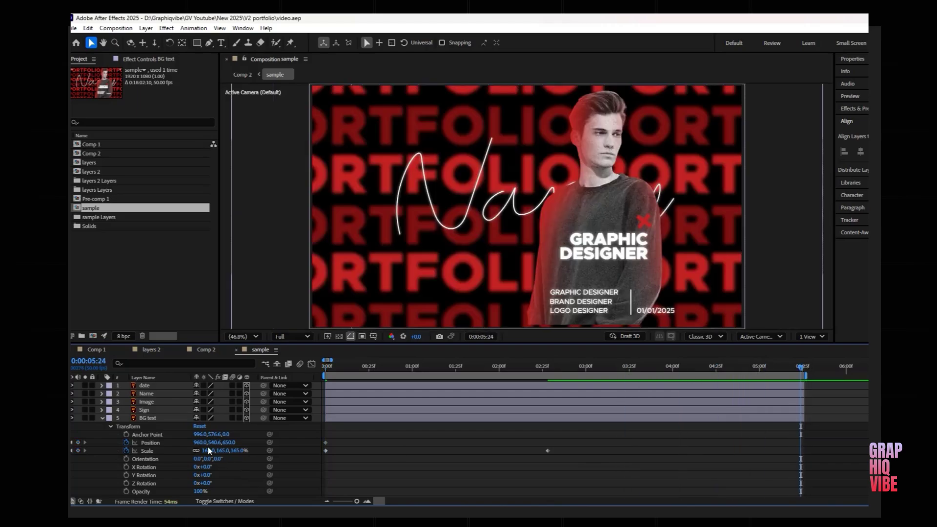
left_click_drag(209, 451, 195, 452)
key("ctrl+s")
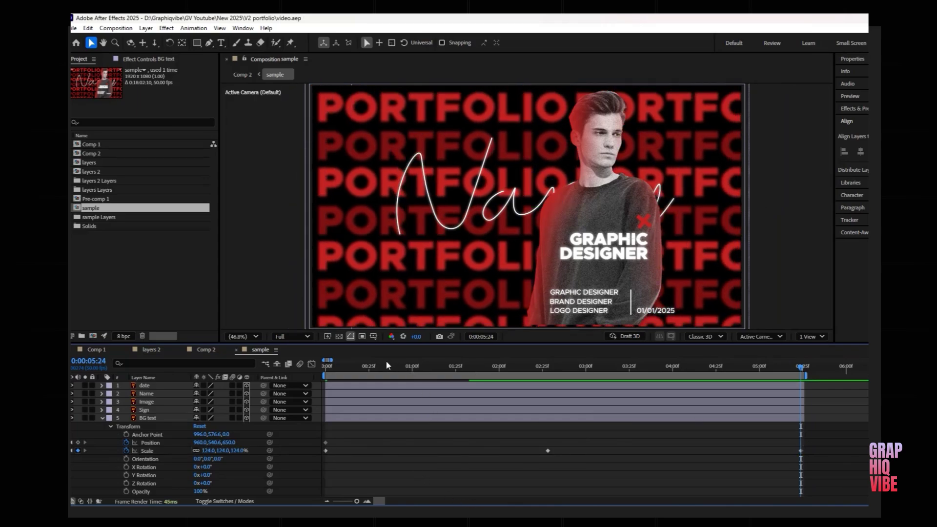
key("Home")
key("space")
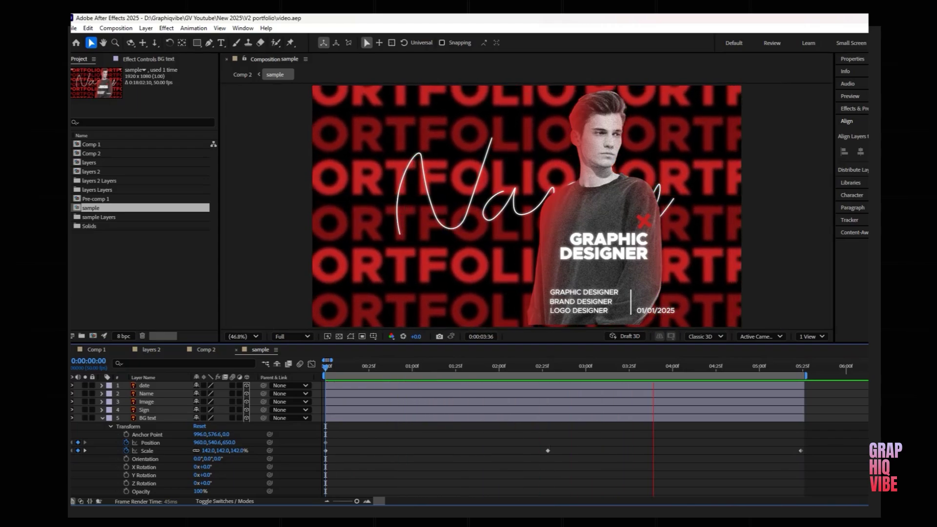
Pre-compose the Sign layer as Sign Comp 1, leaving all attributes in sample, and open the new composition.
left_click(342, 410)
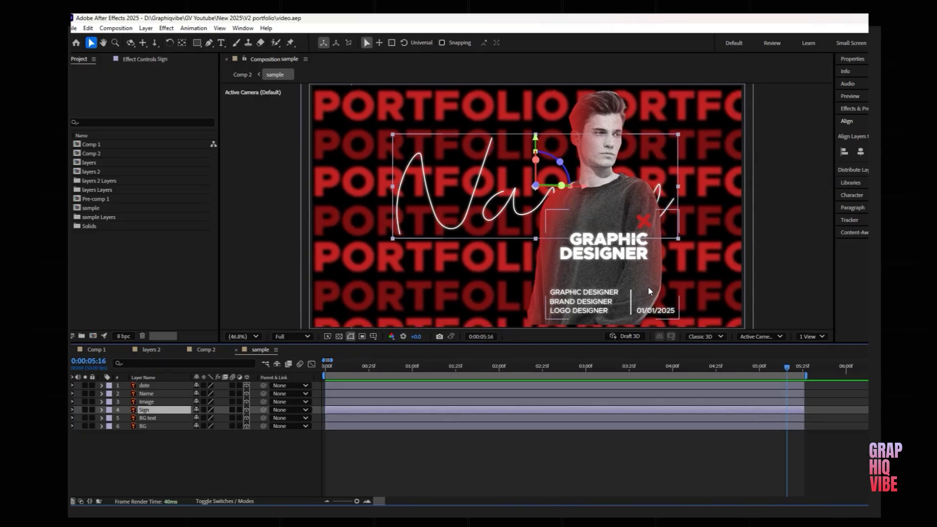
right_click(336, 410)
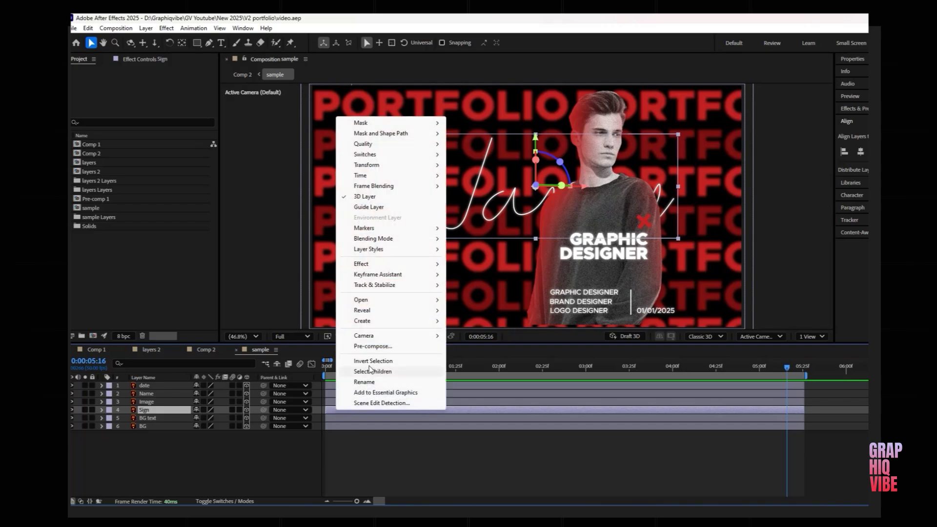
left_click(380, 348)
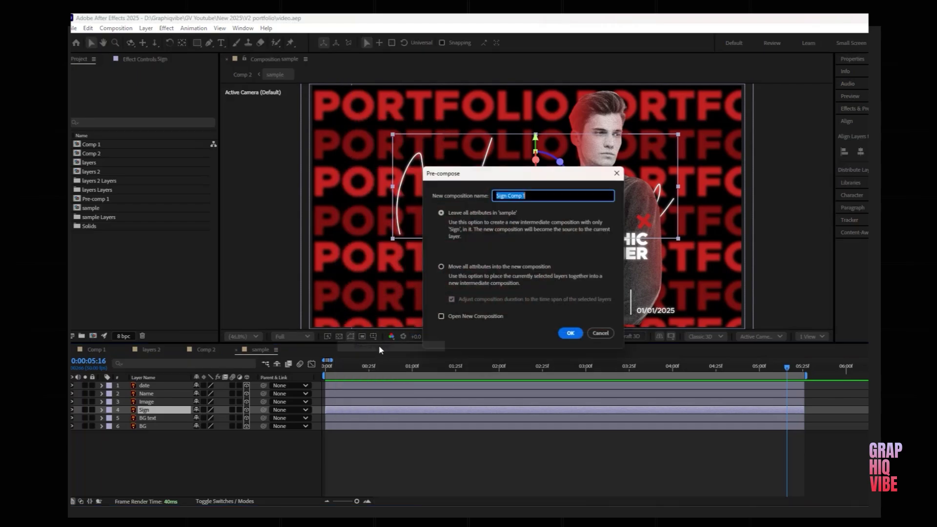
left_click(572, 332)
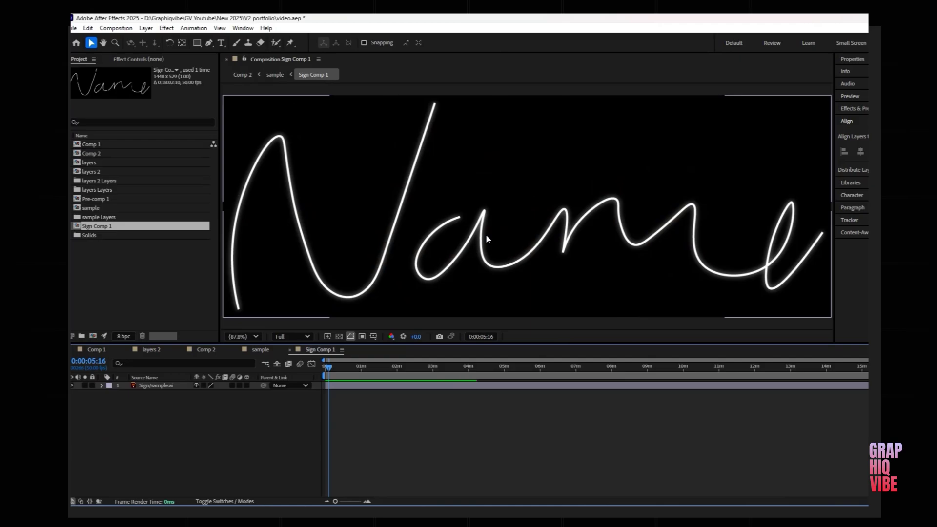
Trace the whole handwritten Name signature with the Pen tool as a white 63 px stroke on a new shape layer.
key("space")
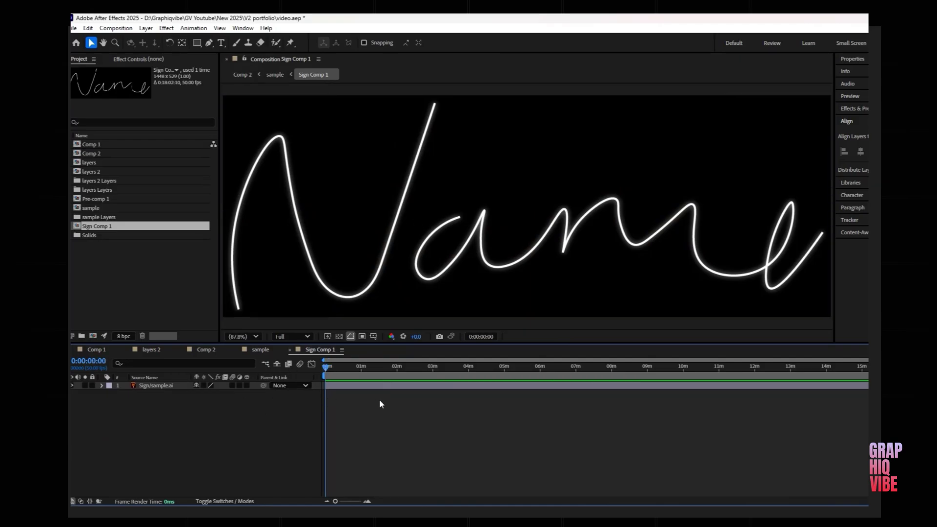
left_click(208, 43)
left_click(239, 314)
left_click(235, 301)
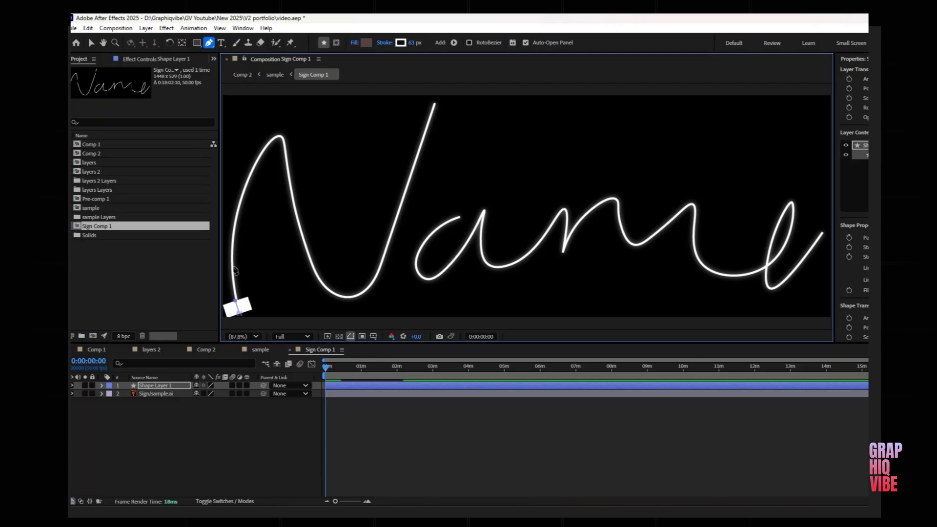
left_click(231, 266)
left_click(238, 203)
left_click(263, 153)
left_click(282, 140)
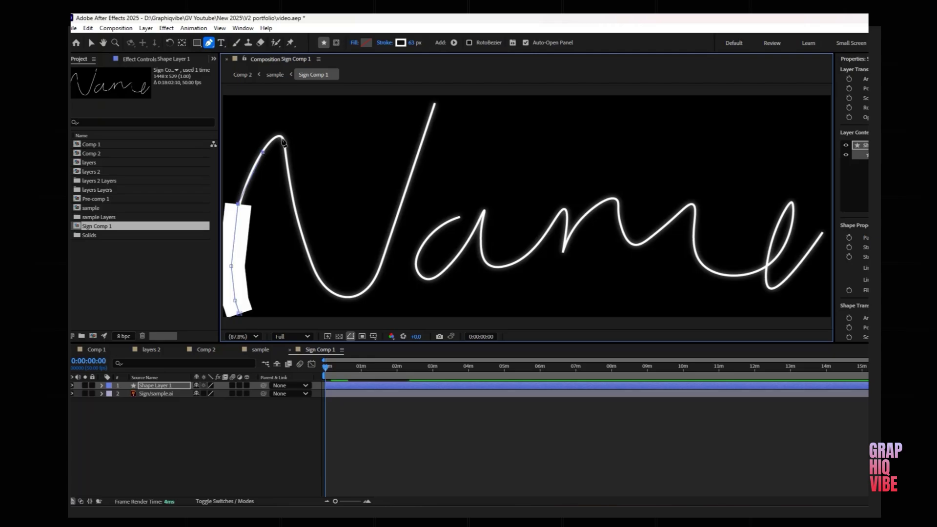
left_click(286, 149)
left_click(299, 230)
left_click(316, 277)
left_click(346, 298)
left_click(383, 261)
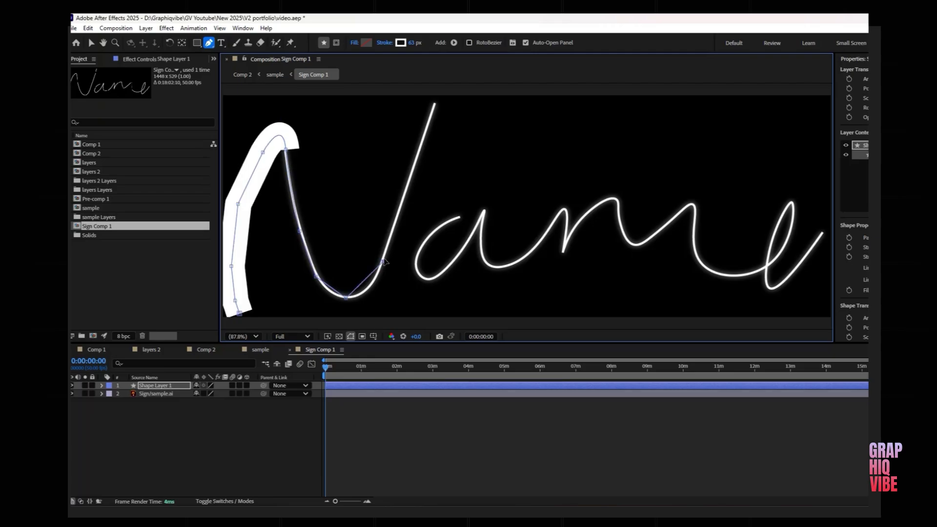
left_click(403, 194)
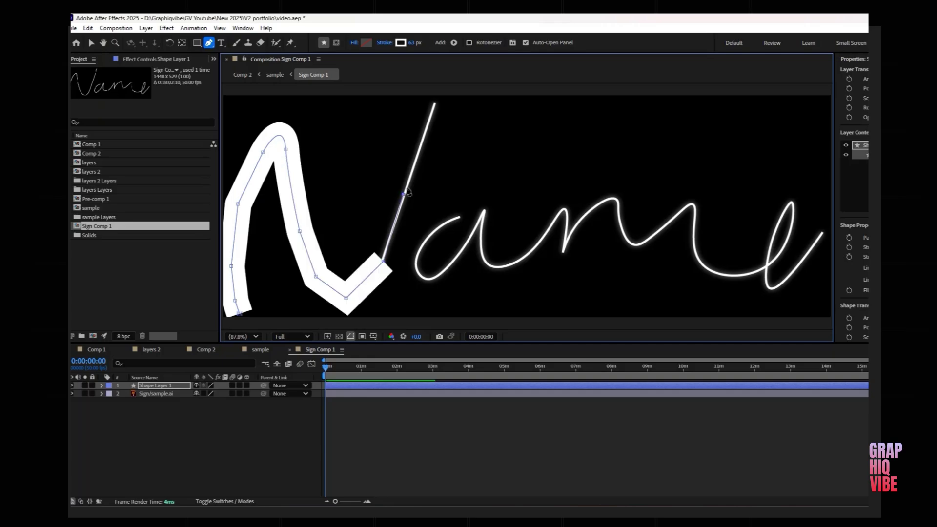
left_click(419, 146)
left_click(434, 101)
left_click(460, 215)
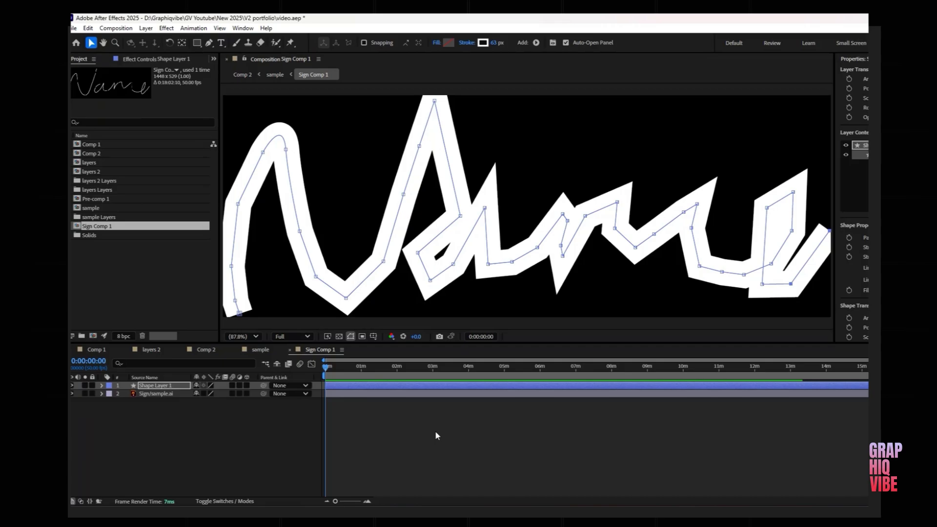
Set Shape Layer 1 to a Silhouette blending mode so the traced stroke hides the signature beneath it.
key("=")
key("=")
key("=")
key("=")
key("=")
key("=")
key("=")
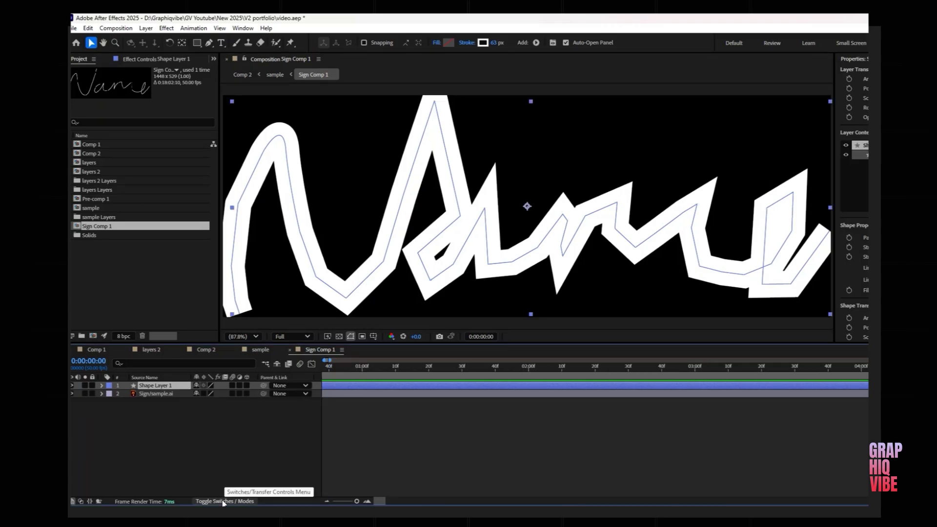
left_click(223, 502)
left_click(206, 386)
left_click(254, 463)
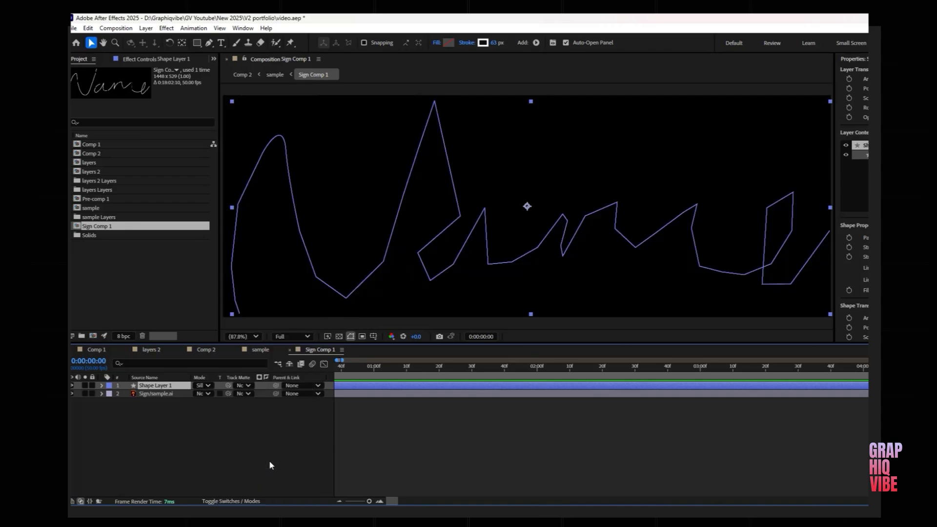
left_click(262, 466)
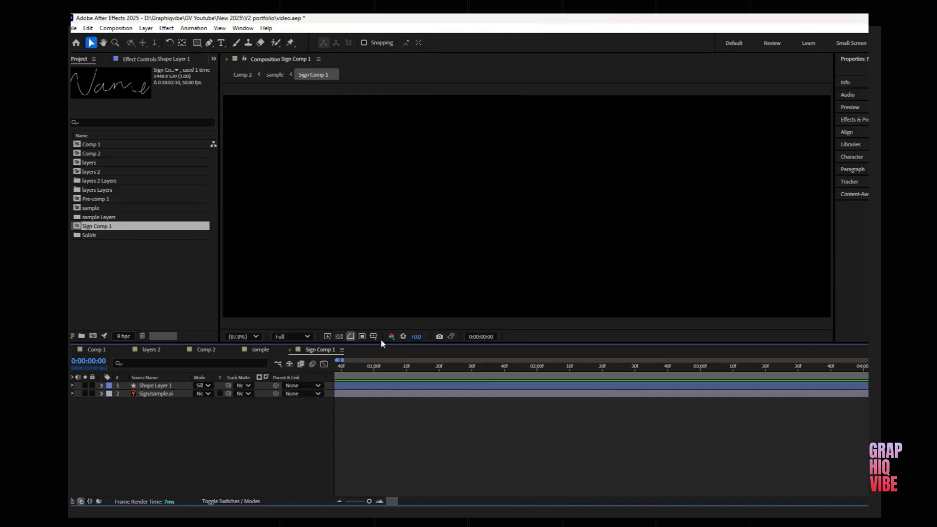
Add Trim Paths to the contents of Shape Layer 1.
left_click_drag(393, 501, 390, 501)
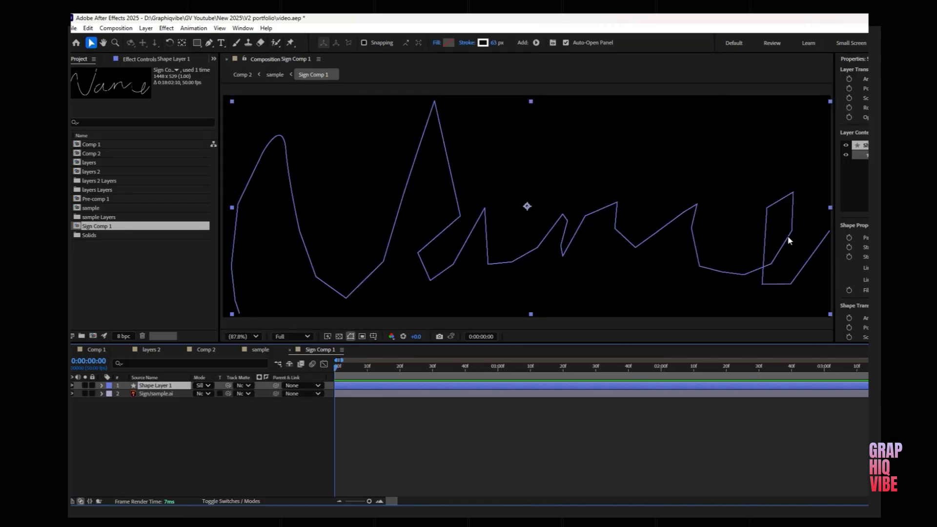
left_click(695, 476)
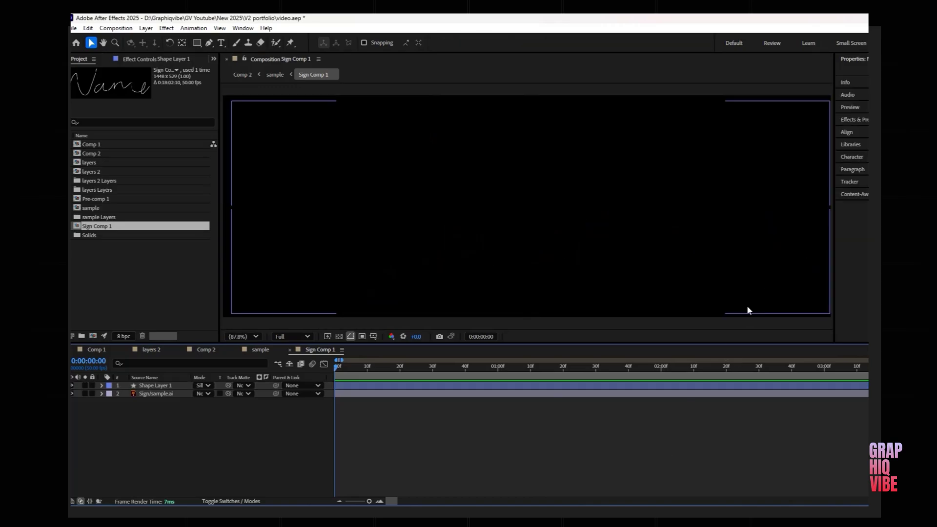
left_click(345, 385)
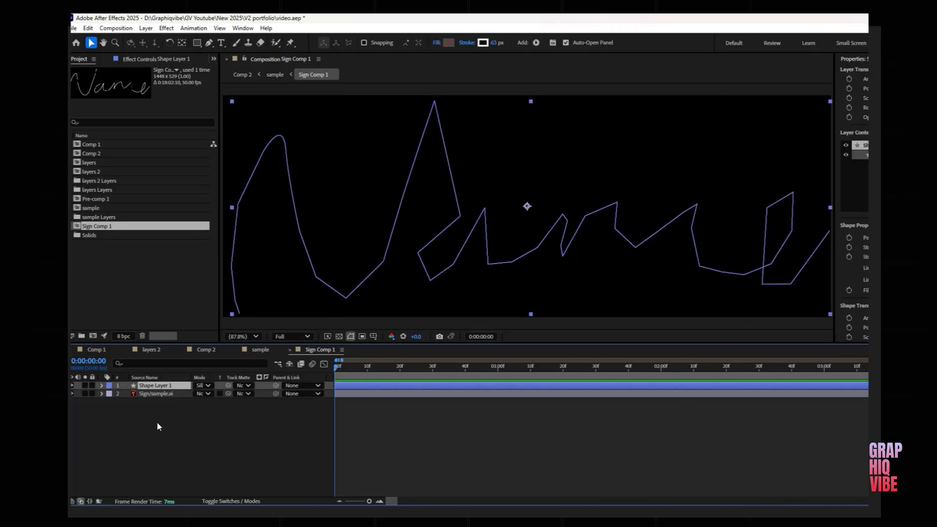
left_click(102, 386)
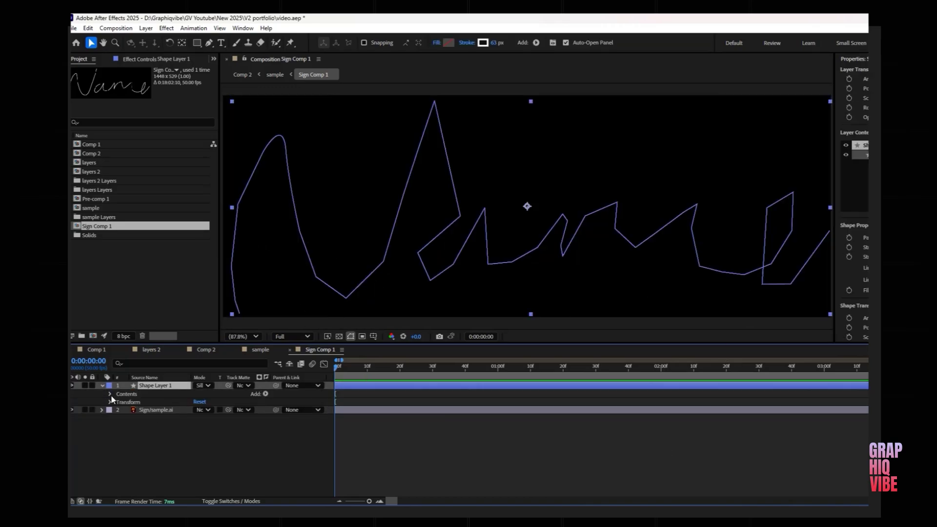
left_click(265, 395)
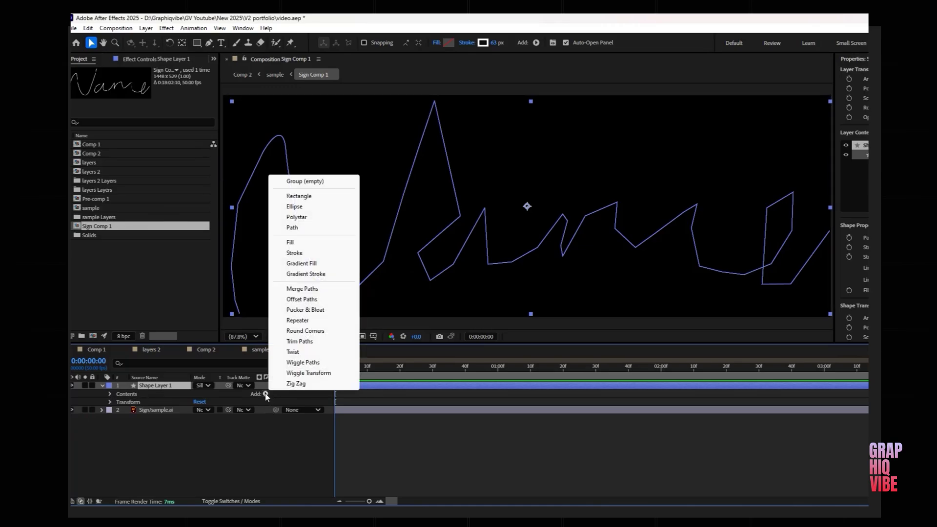
left_click(306, 342)
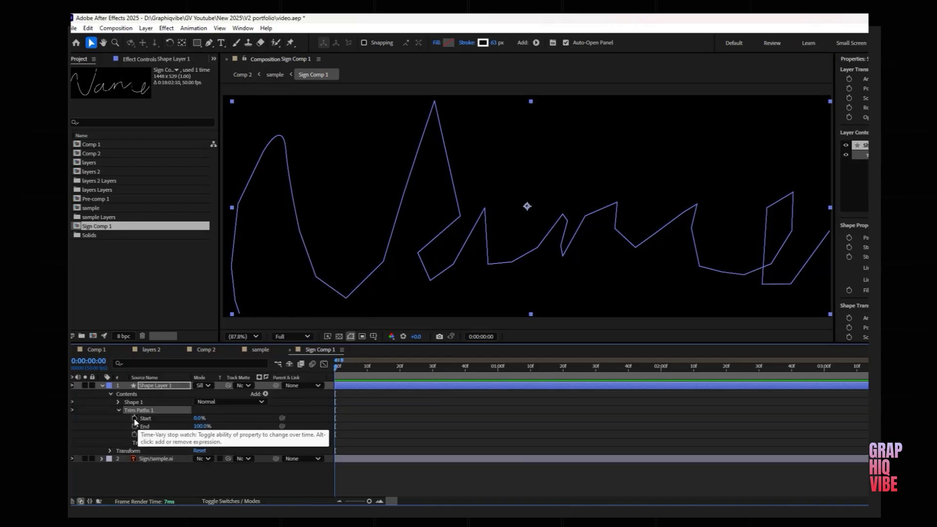
Keyframe the Trim Paths Start at 0% at 0:00:00:00 and 100% at 0:00:02:00.
left_click(134, 418)
left_click_drag(338, 366, 482, 366)
scroll(545, 422, "down", 2)
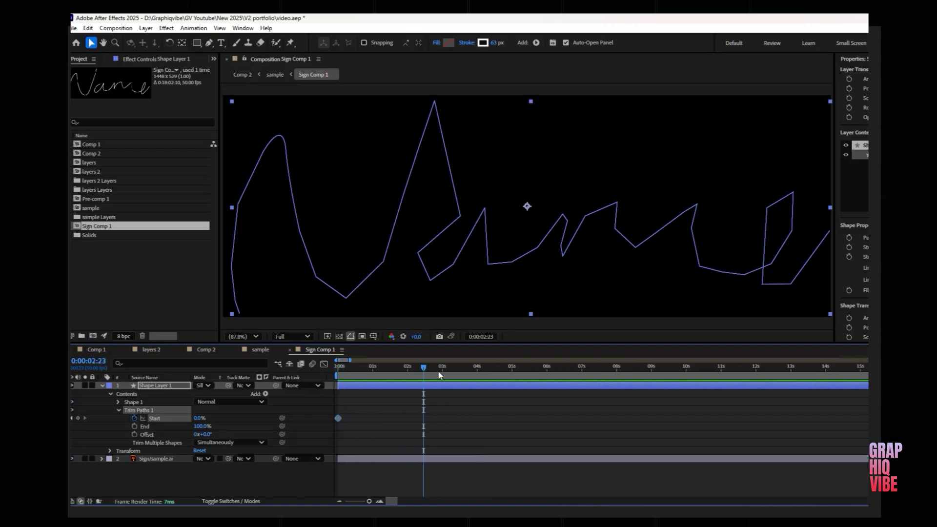
left_click_drag(425, 368, 410, 367)
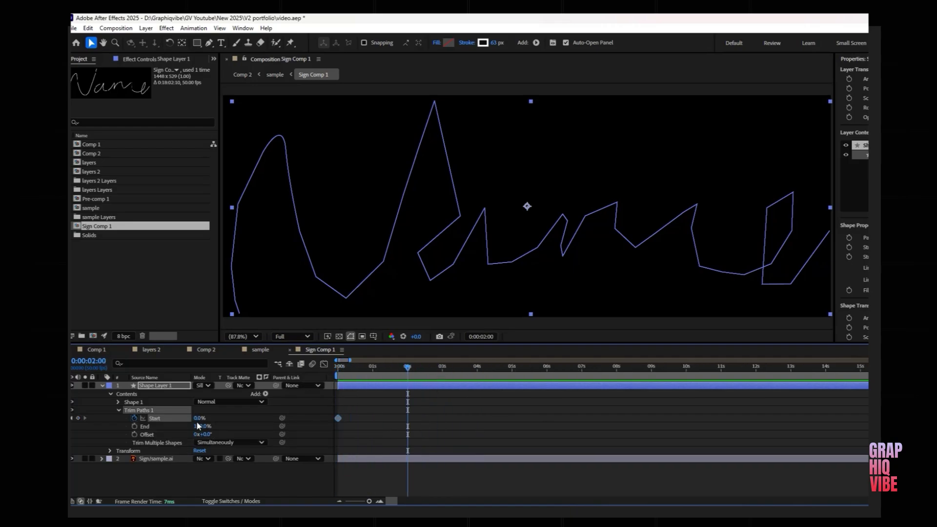
left_click_drag(196, 420, 335, 420)
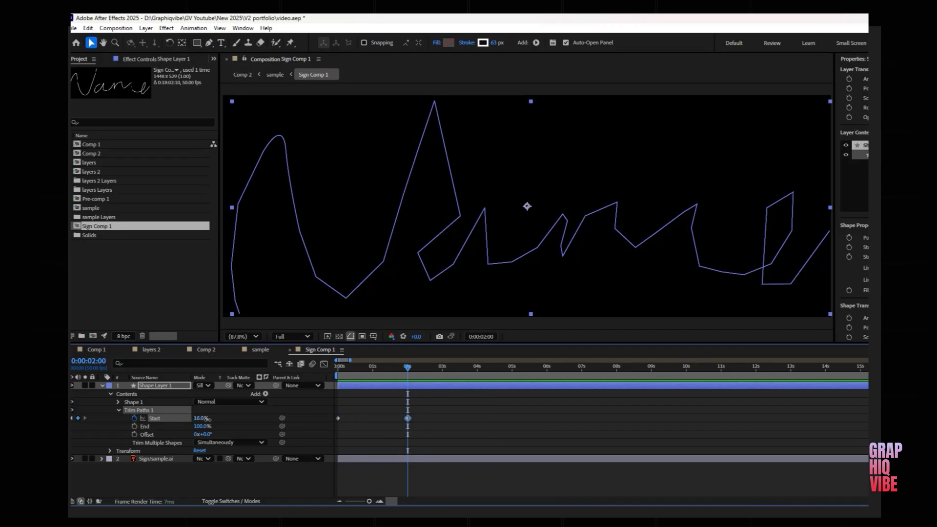
left_click(541, 432)
Enable motion blur on Shape Layer 1, save the project and preview the signature animation from the start.
left_click_drag(408, 367, 224, 385)
key("space")
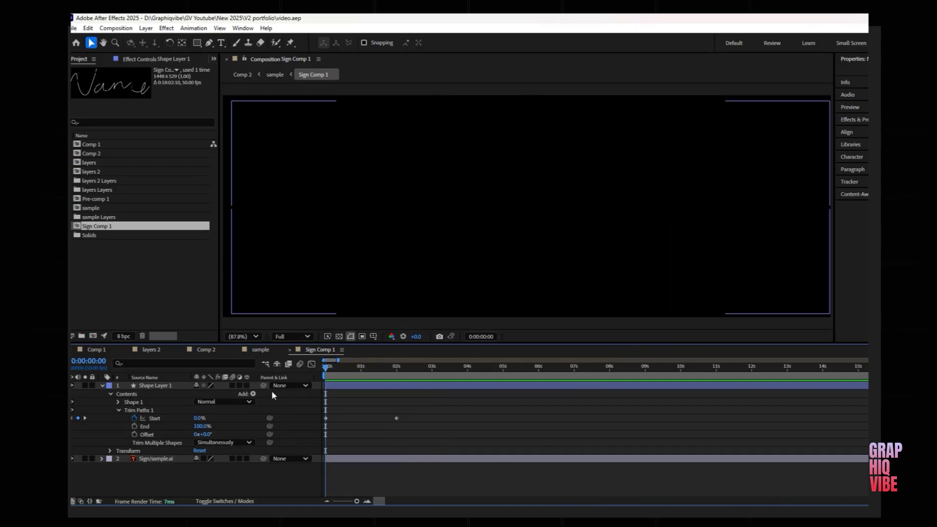
left_click(232, 386)
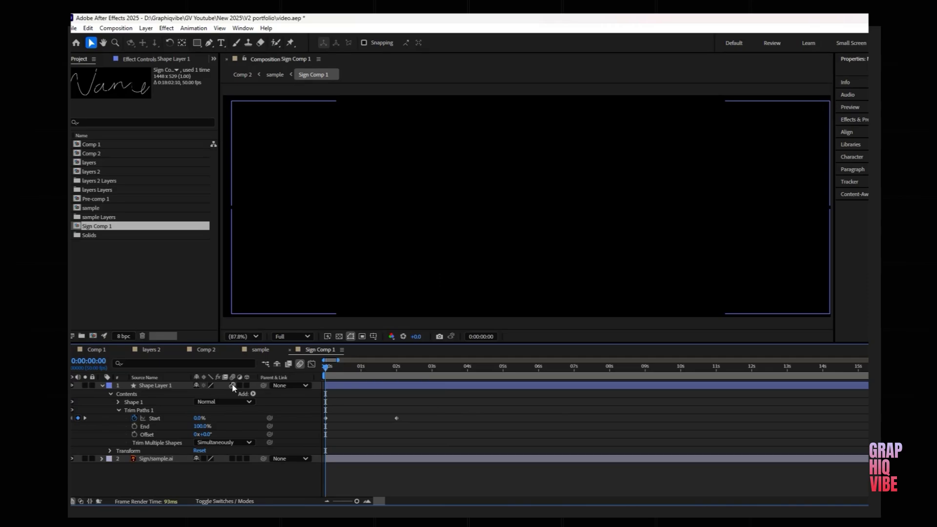
key("ctrl+s")
key("space")
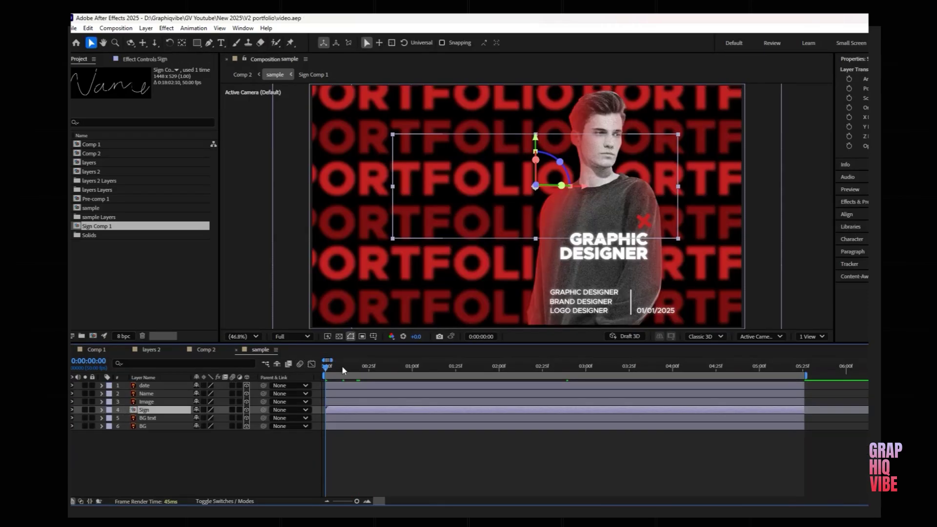
Scale the Sign layer to 140% in the sample composition and reposition it to 967.5, 473.3, 360.0.
mouse_move(343, 370)
left_mouse_down()
mouse_move(463, 358)
mouse_move(585, 366)
left_mouse_up()
left_click_drag(205, 442, 219, 441)
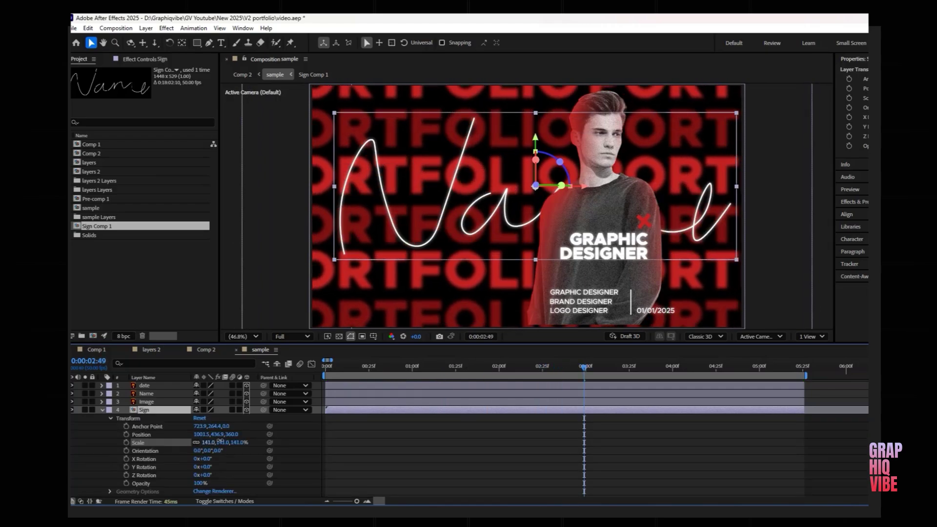
left_click_drag(506, 219, 499, 230)
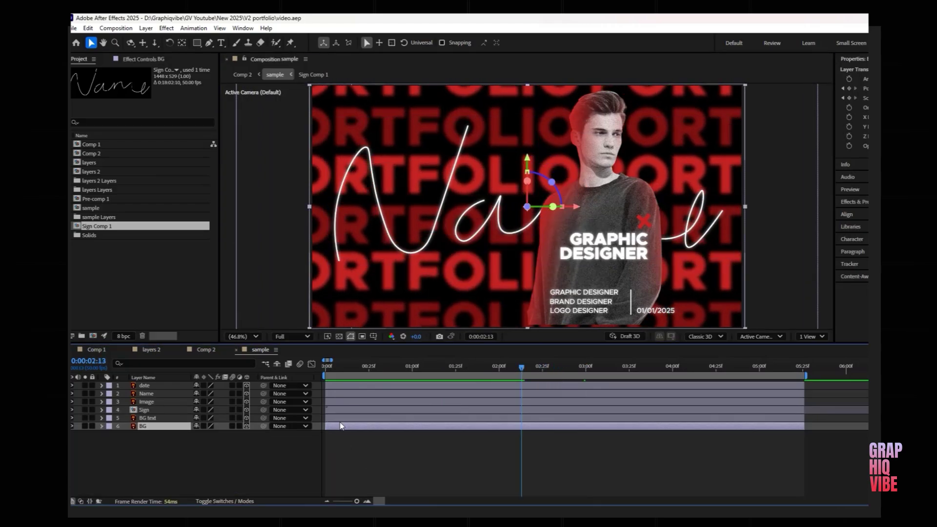
left_click(341, 419)
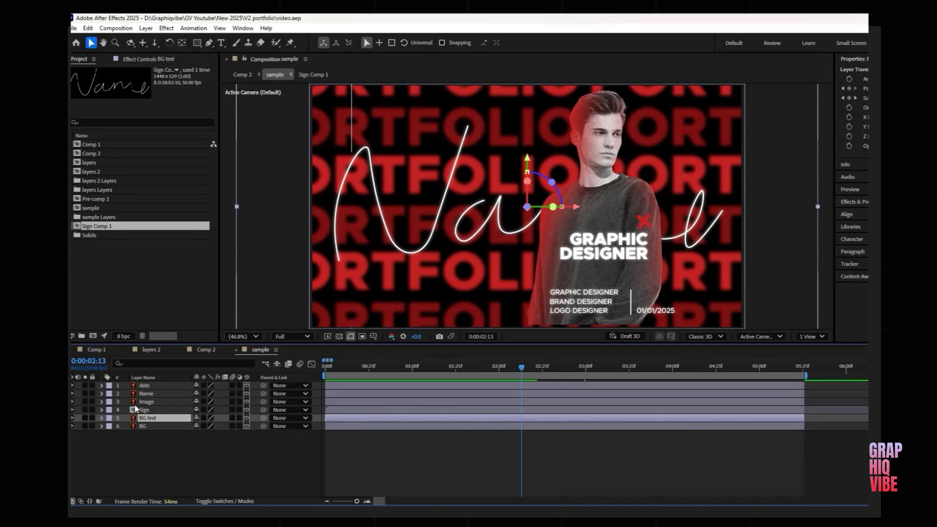
left_click(330, 410)
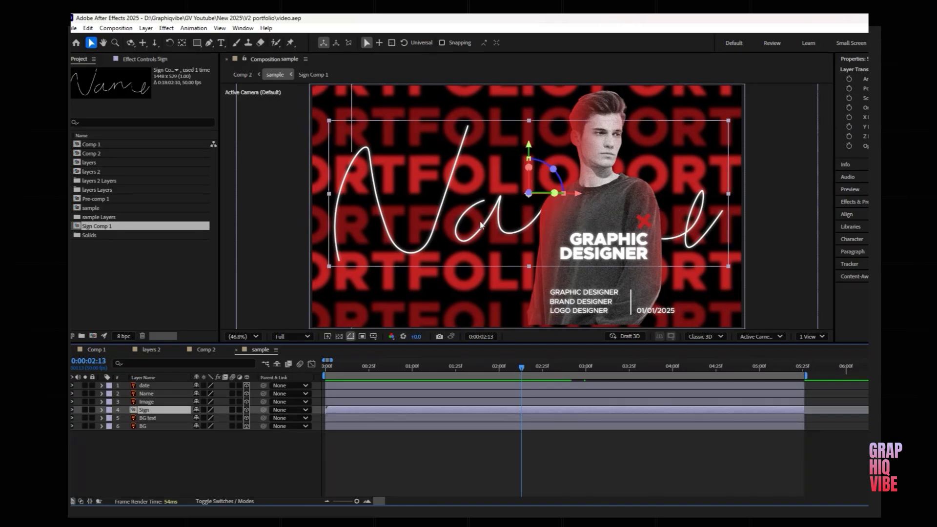
Keyframe the Image layer at 0:00:00:00 with Position 1269.8, 891.1, 50.0 and Scale 127%.
left_click(343, 401)
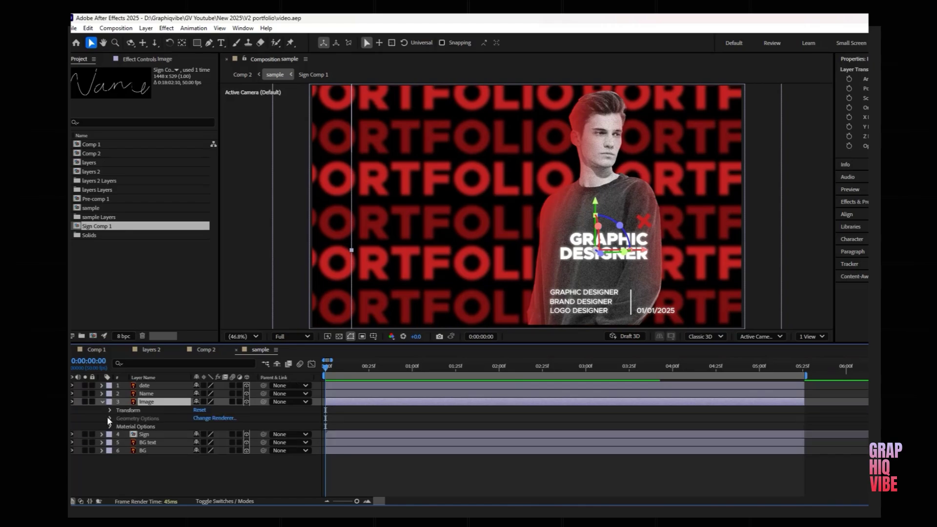
left_click(109, 410)
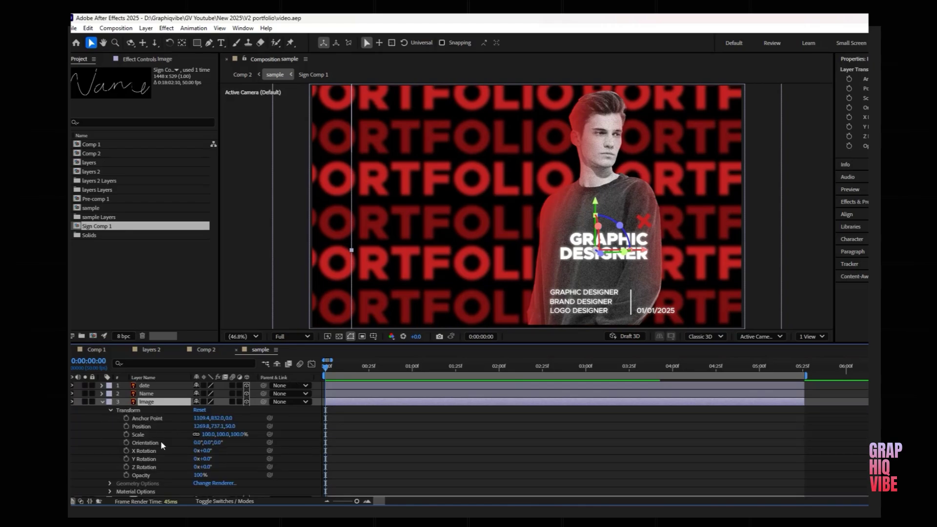
left_click(126, 426)
left_click(127, 434)
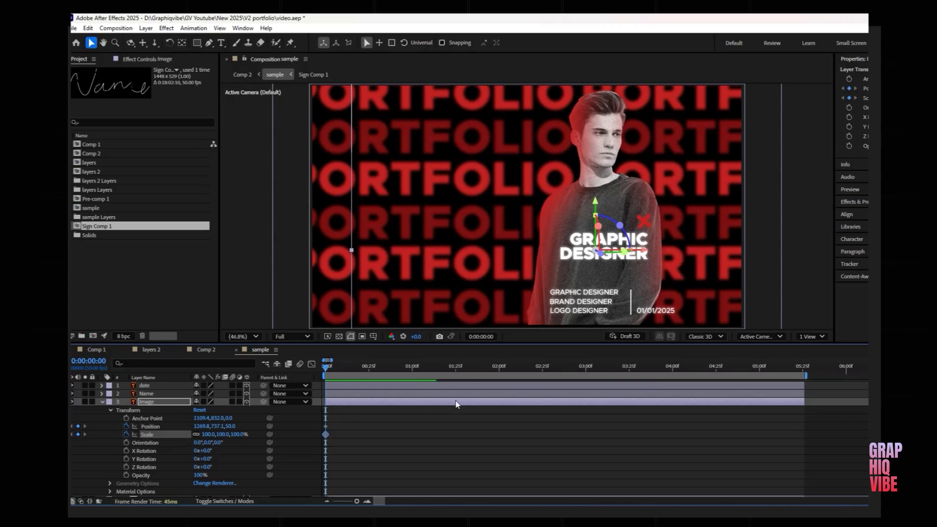
left_click_drag(206, 434, 308, 407)
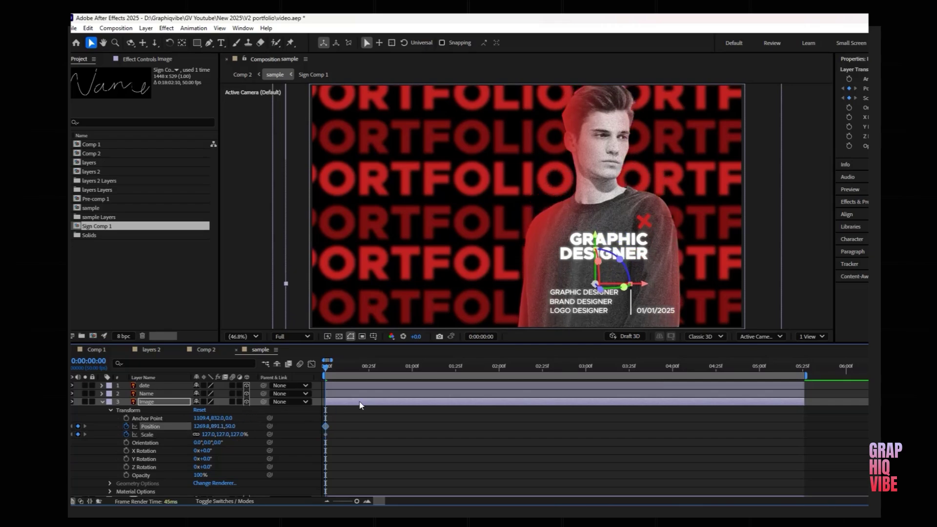
Keyframe the Image layer's scale smaller around the middle of the timeline and larger near the end.
mouse_move(332, 369)
left_mouse_down()
mouse_move(518, 375)
mouse_move(536, 367)
left_mouse_up()
left_click_drag(211, 438, 150, 422)
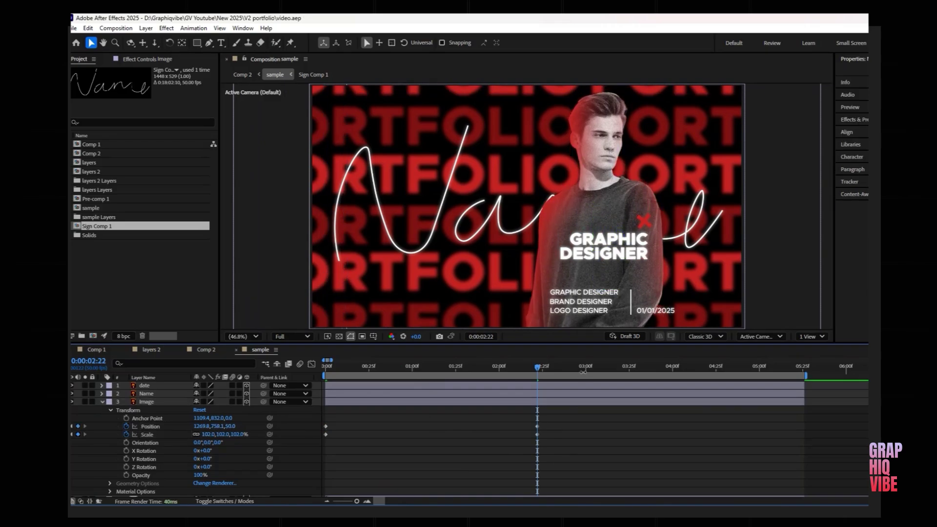
left_click(589, 369)
left_click_drag(676, 371, 803, 368)
left_click_drag(208, 435, 254, 427)
left_click(570, 433)
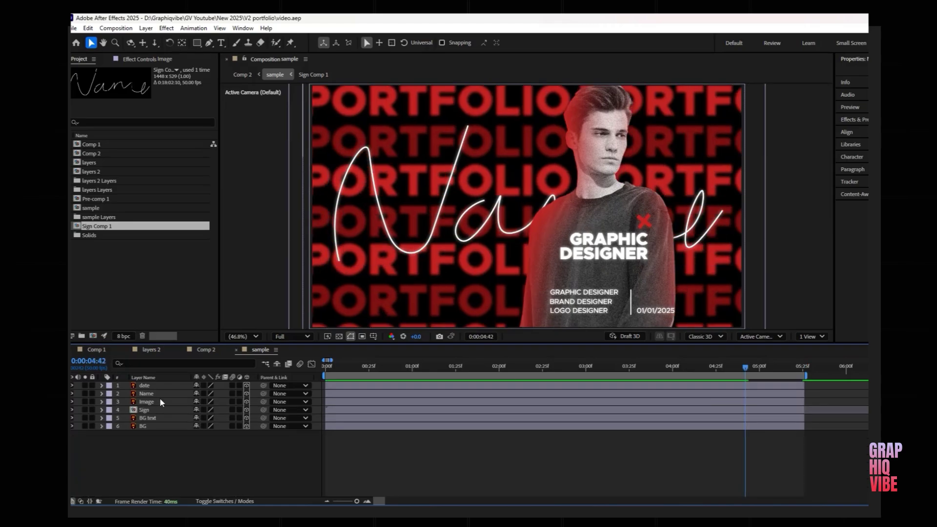
Split the Name layer at 0:00:00:19, delete the segment after the cut and select the remaining one.
left_click(156, 394)
key("Home")
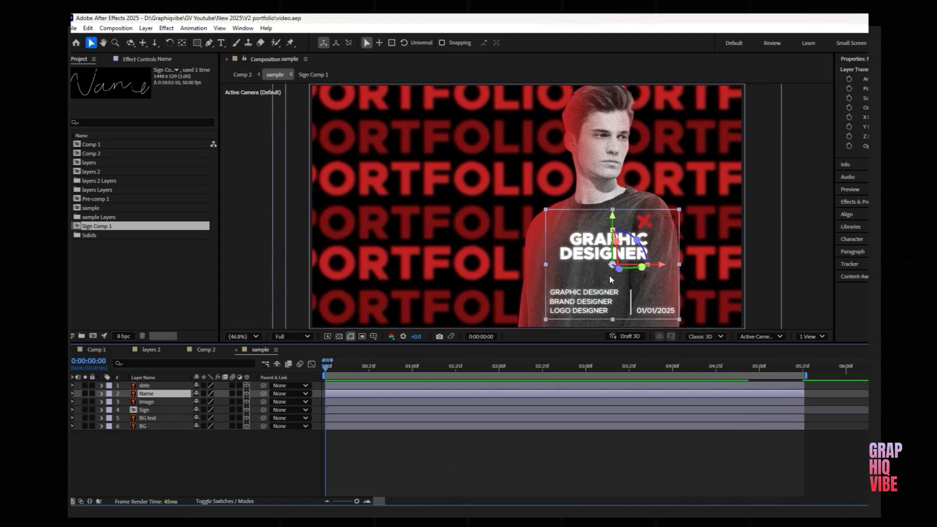
left_click_drag(327, 371, 360, 366)
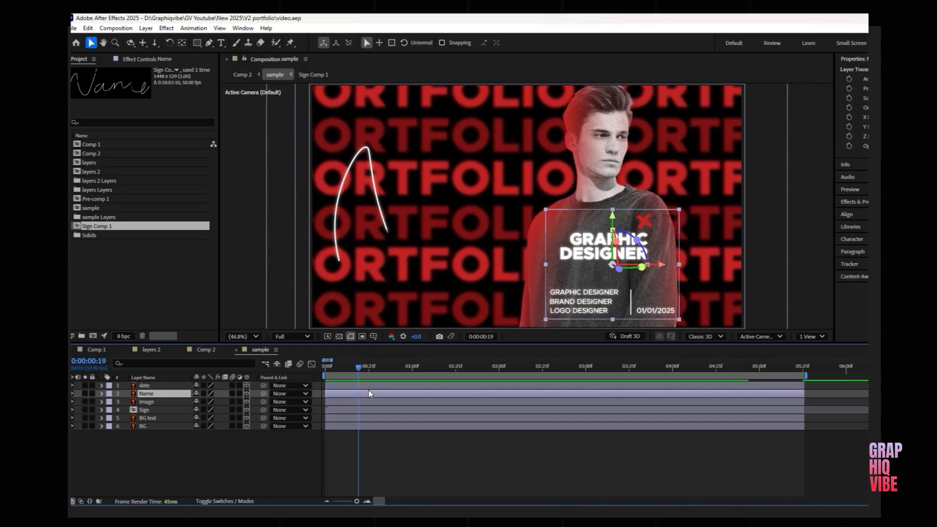
left_click(90, 30)
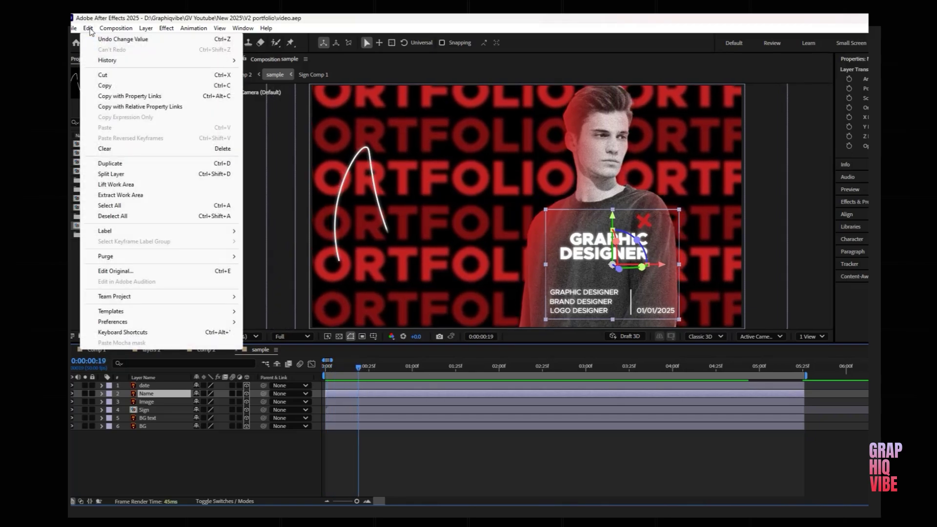
left_click(142, 179)
key("Delete")
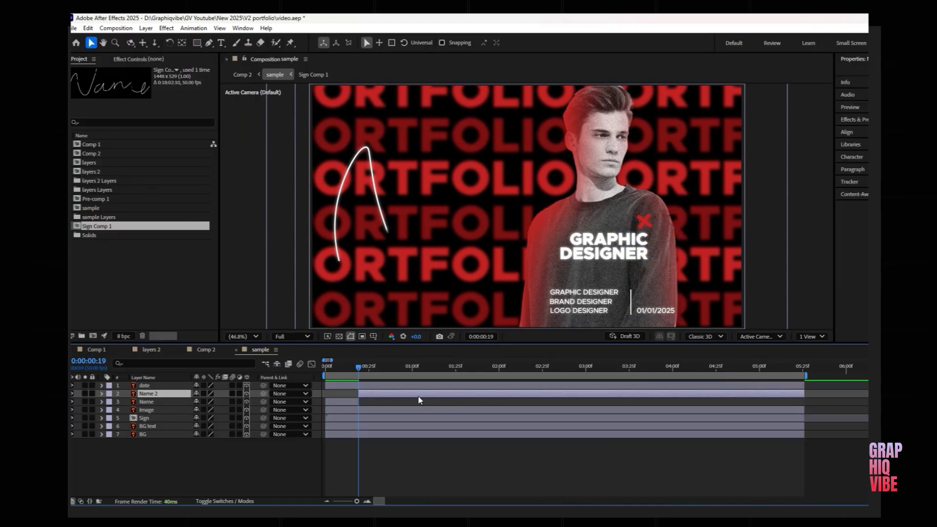
left_click(347, 392)
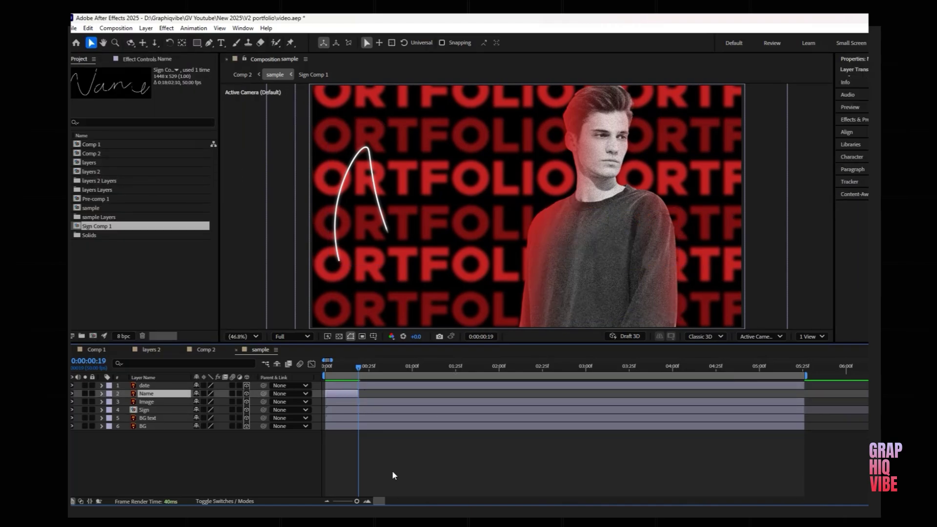
left_click(392, 470)
left_click(341, 392)
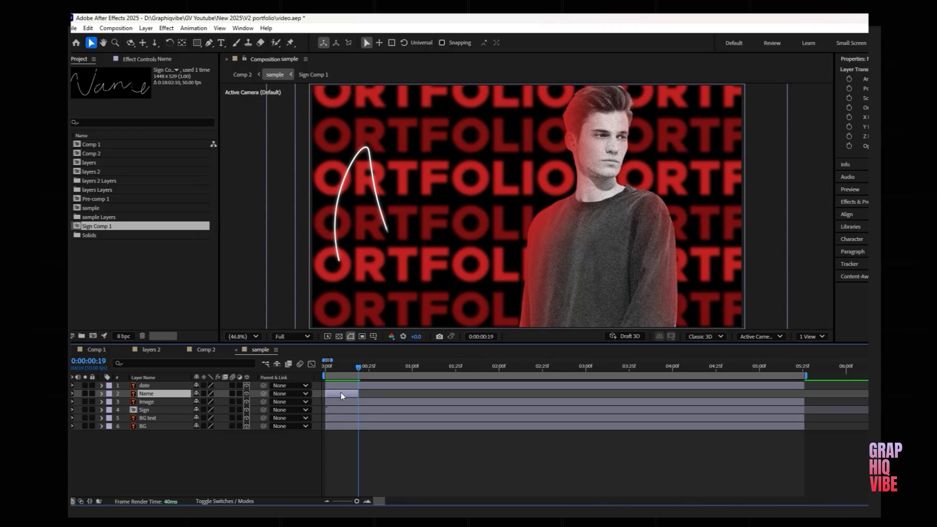
Duplicate the short Name segment twice, offsetting the copies in time to start around 0:00:00:24 and just before 0:00:01:00.
key("ctrl+d")
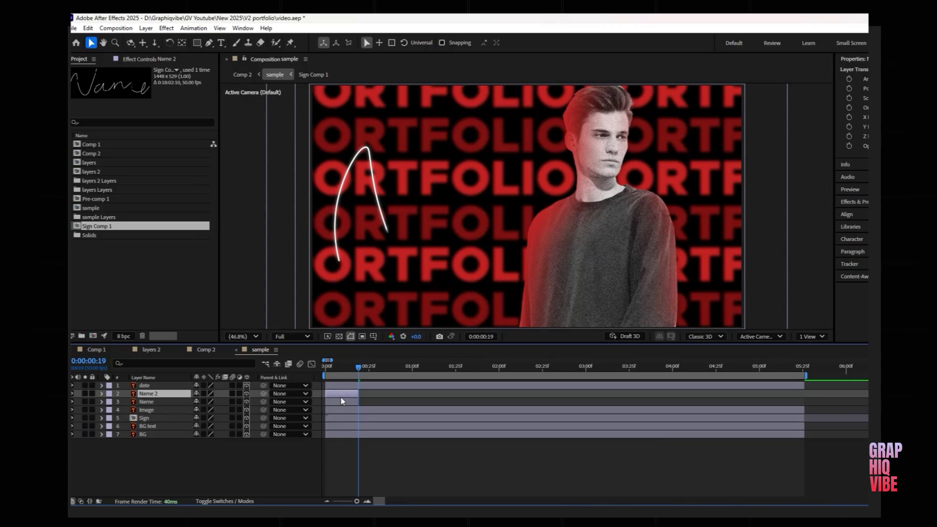
left_click_drag(337, 396, 379, 400)
key("ctrl+d")
left_click_drag(382, 395, 423, 397)
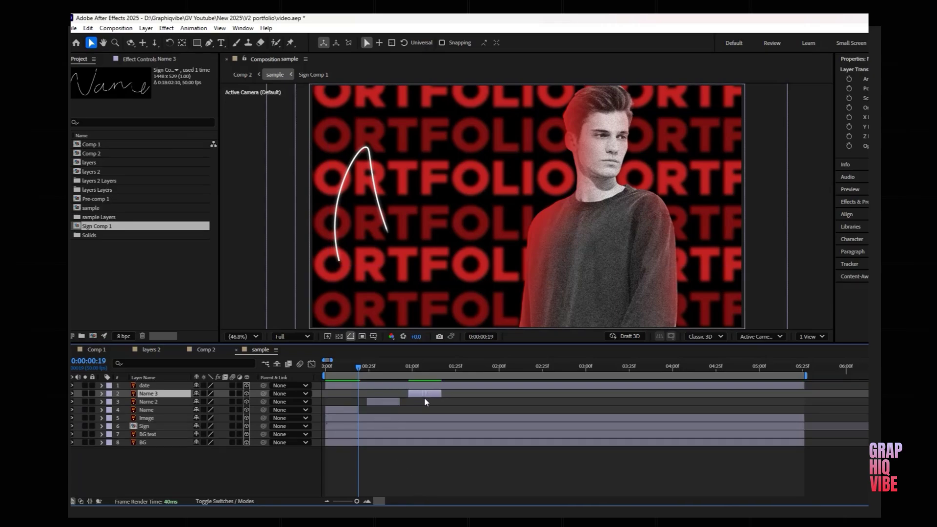
Extend the end of the third Name segment to just before the 3-second mark.
left_click(418, 464)
left_click(421, 394)
left_click(441, 411)
left_click(430, 394)
left_click_drag(441, 393, 576, 393)
left_click(574, 472)
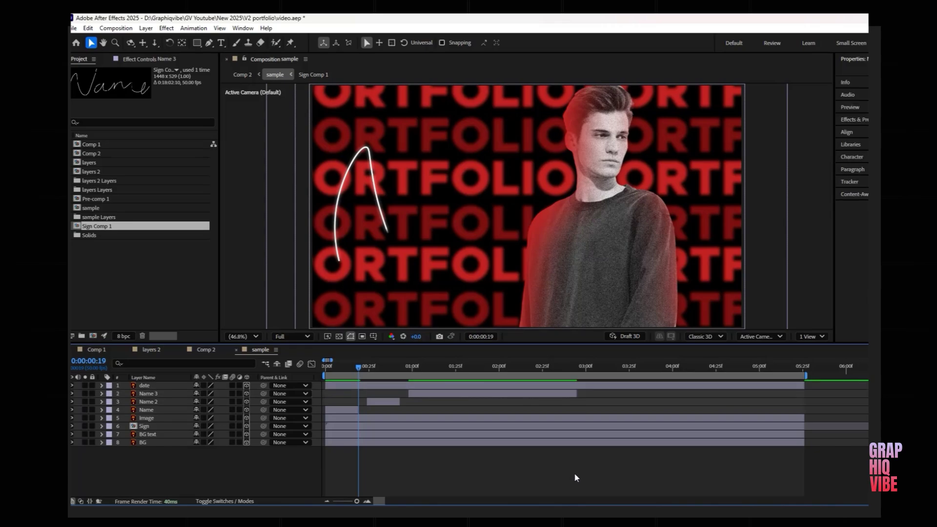
Duplicate all three Name segments together and shift the copies to start just after the 3-second mark.
left_click(423, 394)
left_click(352, 412, "shift")
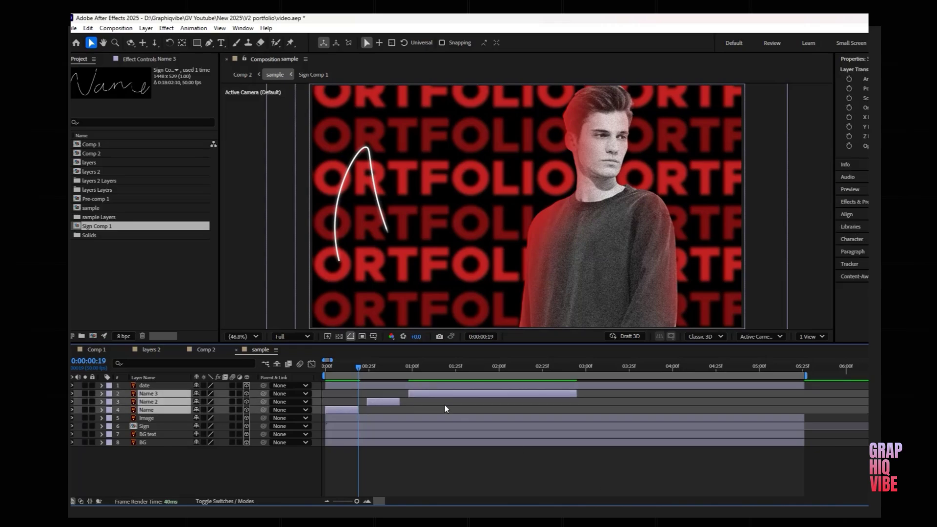
key("ctrl+d")
left_click_drag(346, 426, 617, 418)
left_click(611, 485)
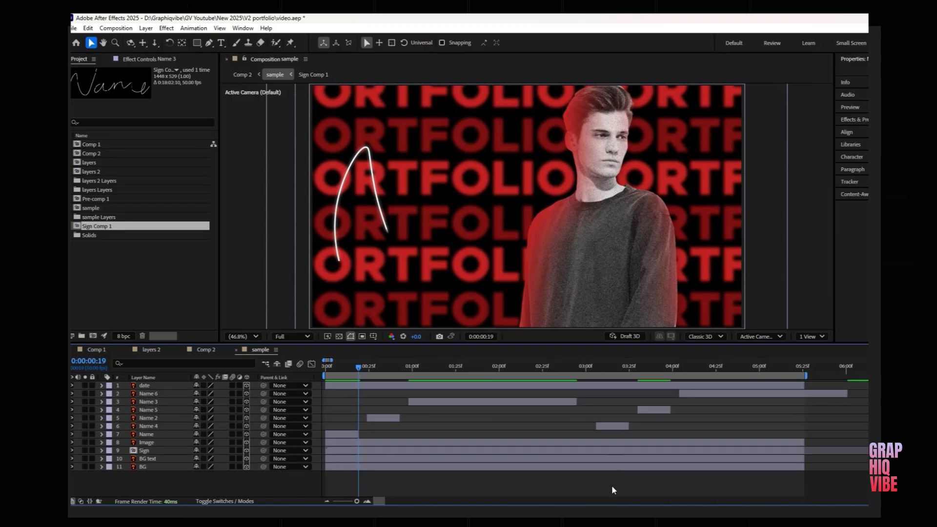
Preview the sample composition from the beginning to check the flickering Name text and signature animation.
key("Home")
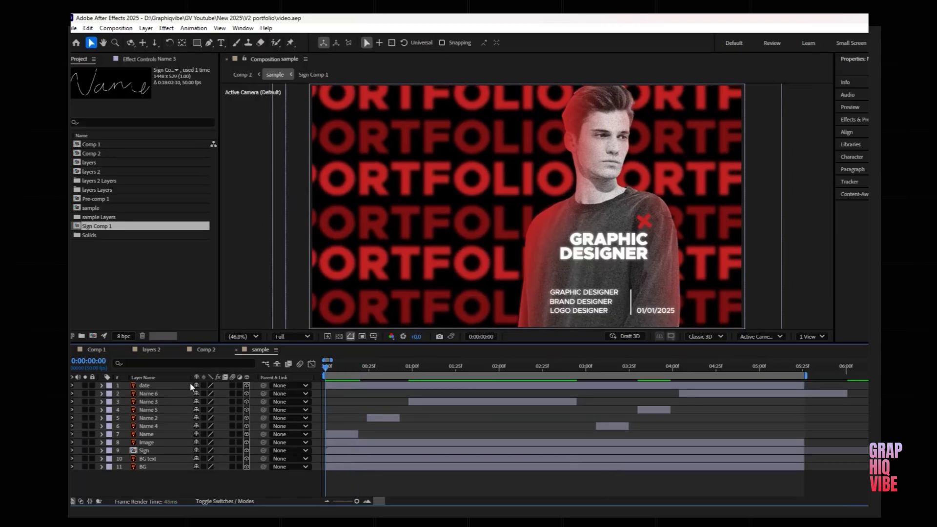
key("space")
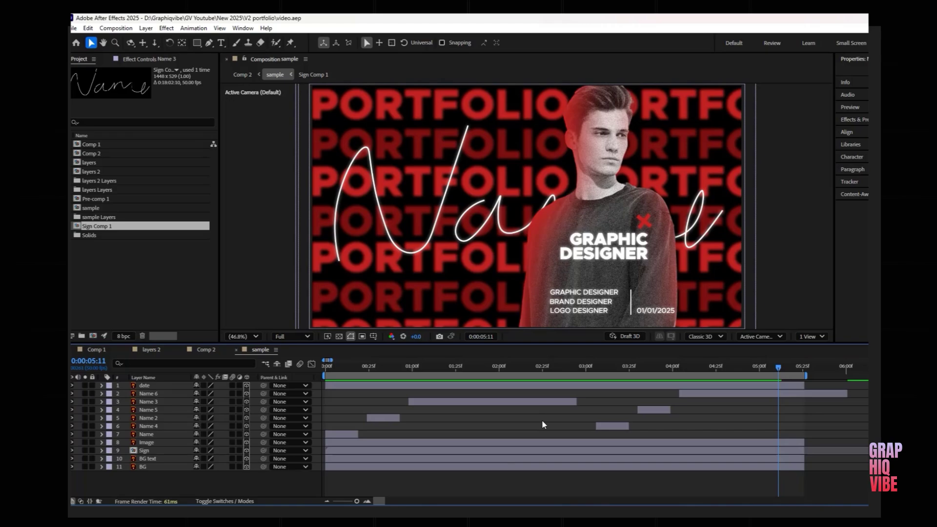
left_click(467, 402)
Export the sample composition through Adobe Media Encoder as the H.264 file sample.mp4 in the V2 portfolio folder.
left_click(73, 28)
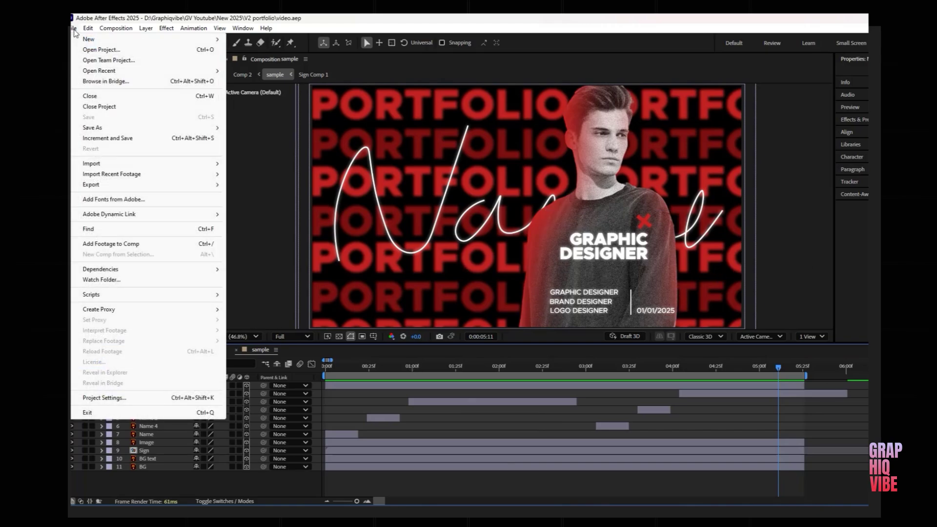
mouse_move(134, 191)
left_click(290, 185)
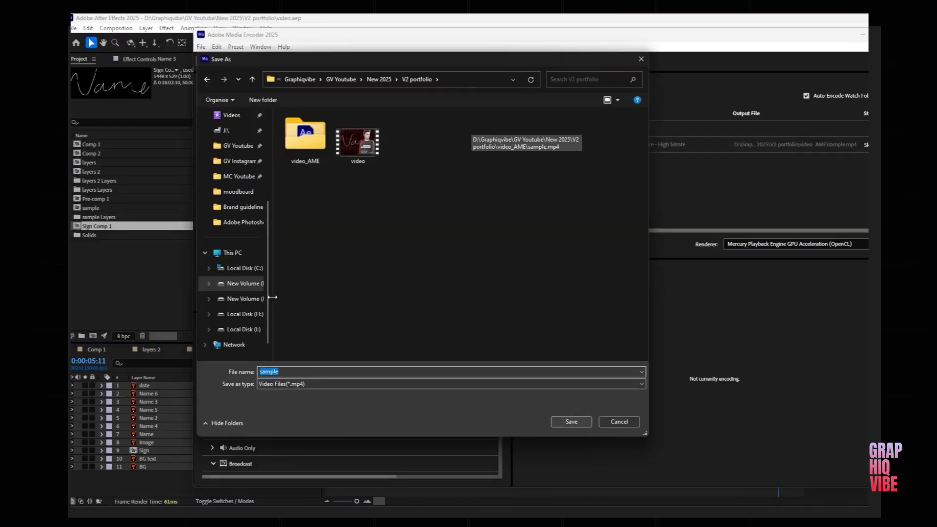
left_click(586, 423)
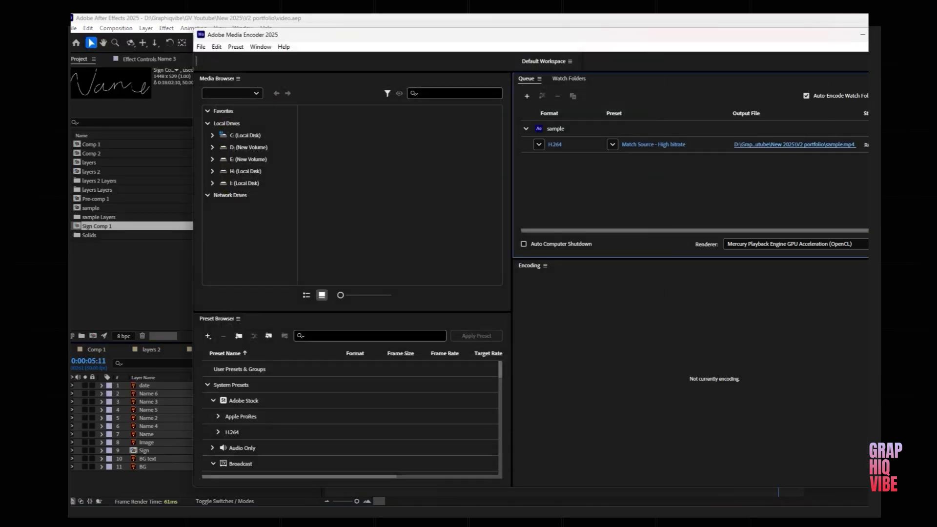
left_click(867, 95)
left_click_drag(671, 259, 671, 233)
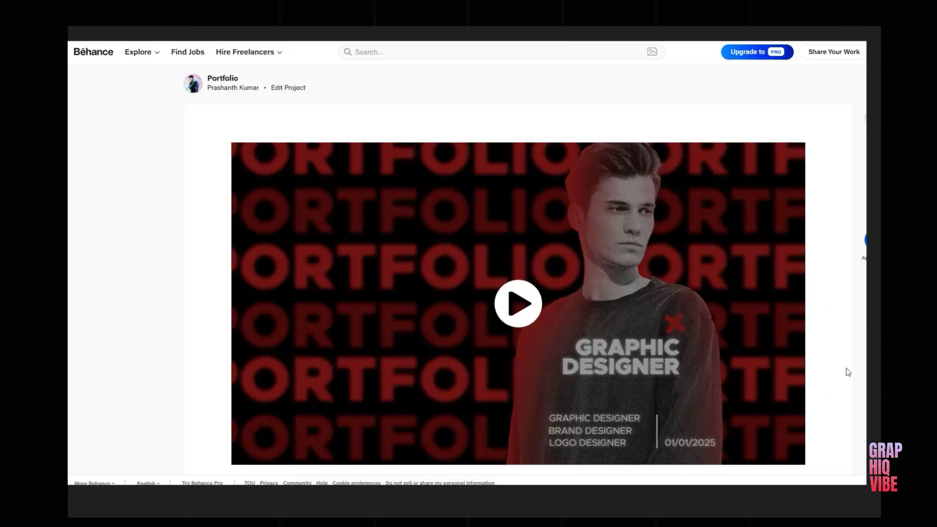
Switch to the Portfolio project page on Behance and play the embedded cover video.
scroll(848, 372, "down", 2)
scroll(848, 373, "up", 2)
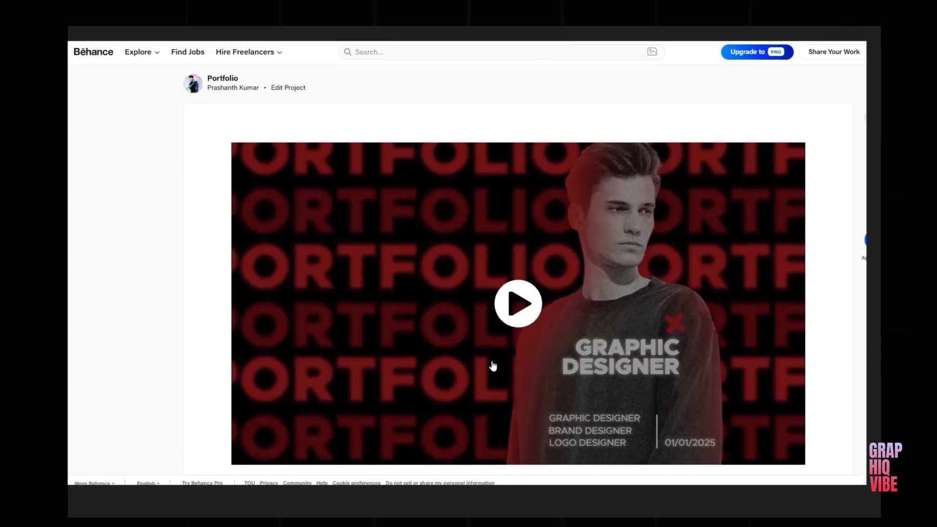
left_click(520, 303)
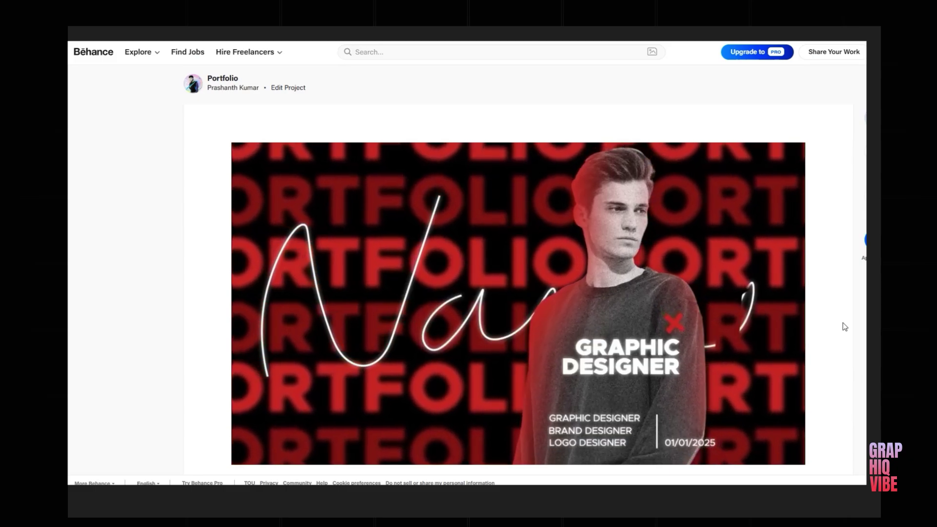